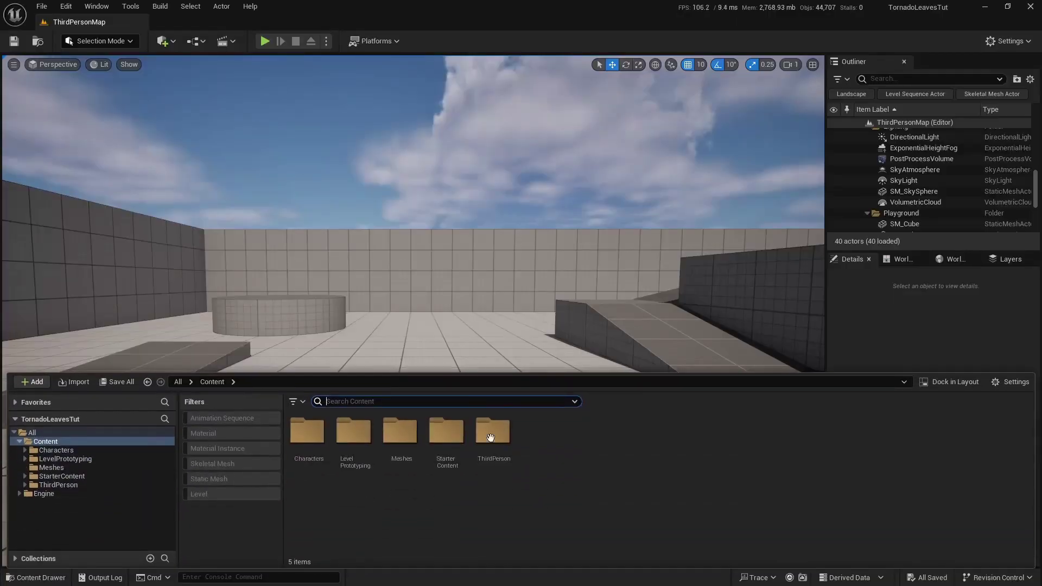
- Create a new folder named VFX in Content
{"action": "right_click", "coordinate": [568, 496]}
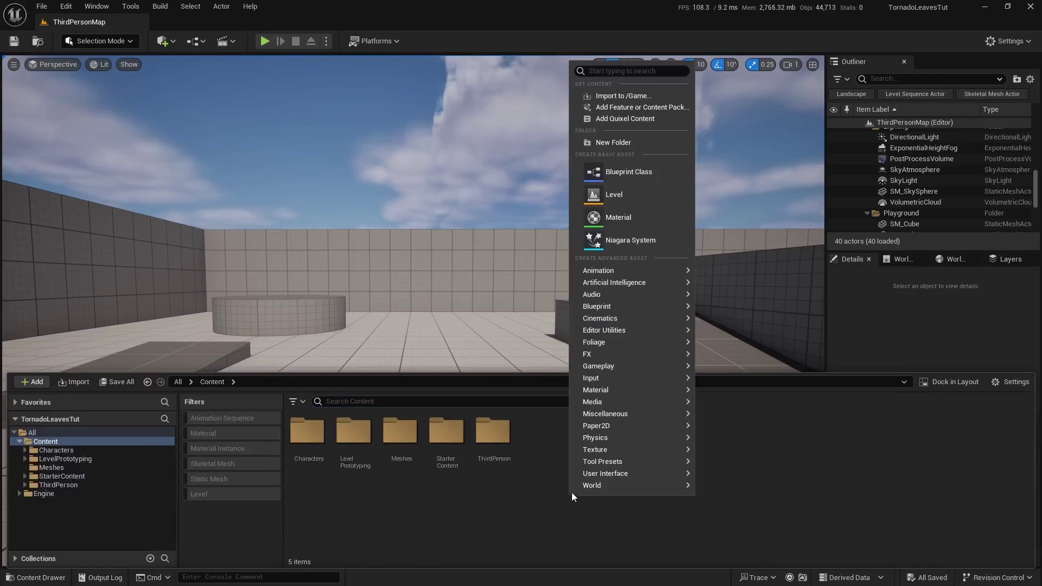
{"action": "left_click", "coordinate": [625, 145]}
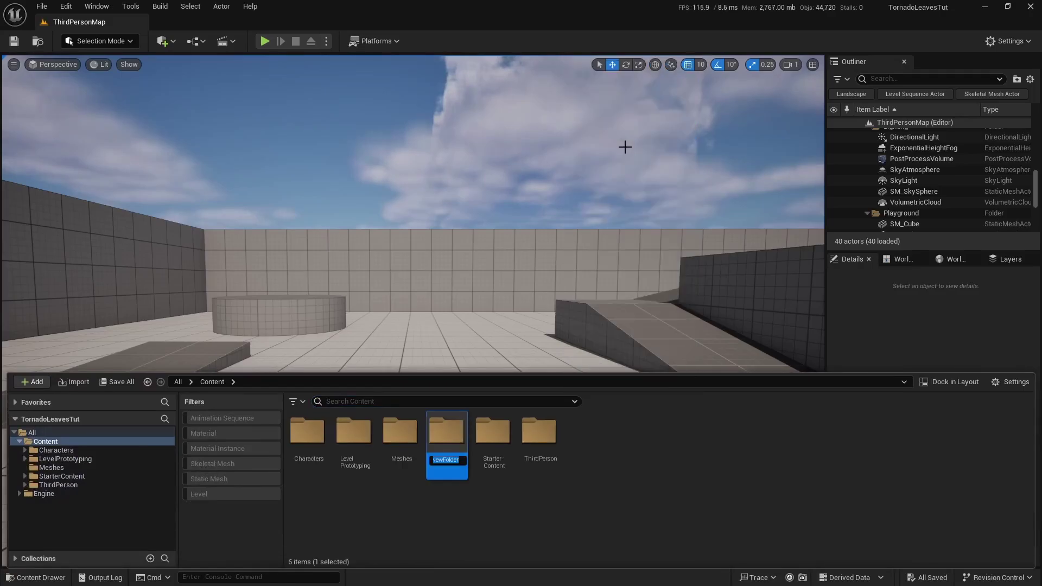
{"action": "type", "text": "VFX"}
{"action": "key", "text": "Return"}
{"action": "key", "text": "Return"}
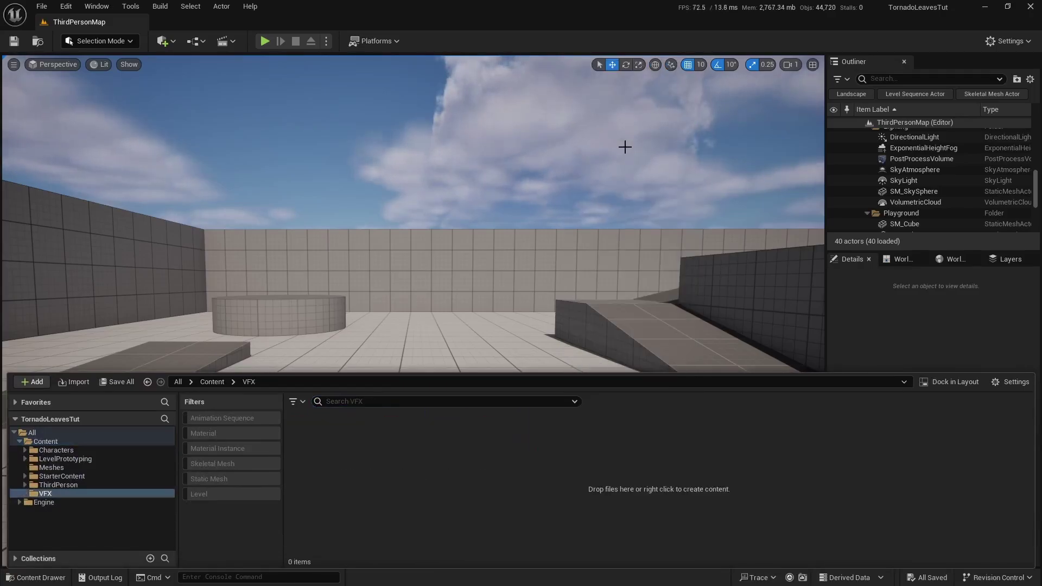
- Create a Niagara system from the Empty template in VFX, named NS_LeavesTornado
{"action": "right_click", "coordinate": [395, 457]}
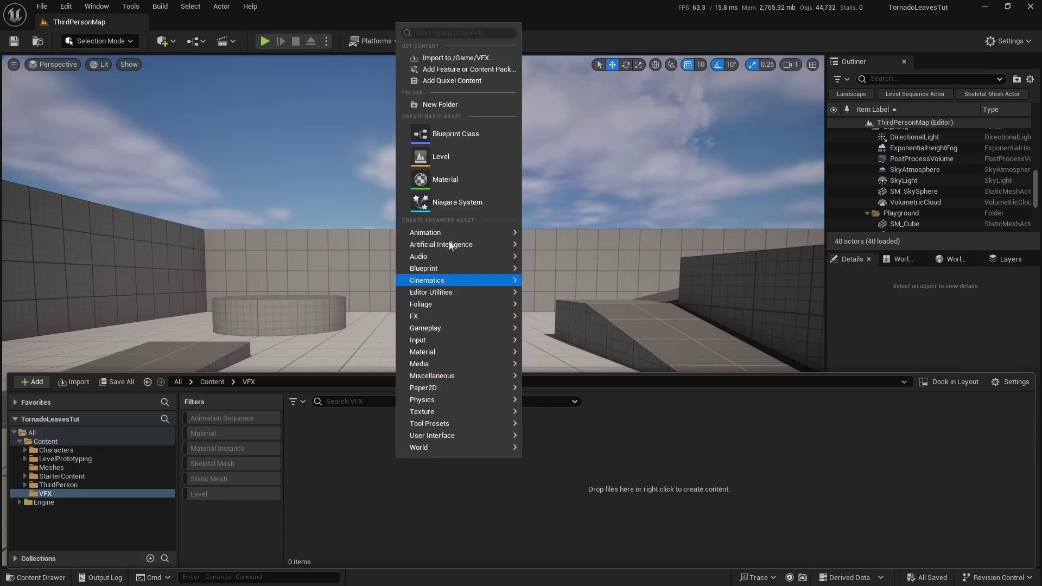
{"action": "left_click", "coordinate": [440, 202]}
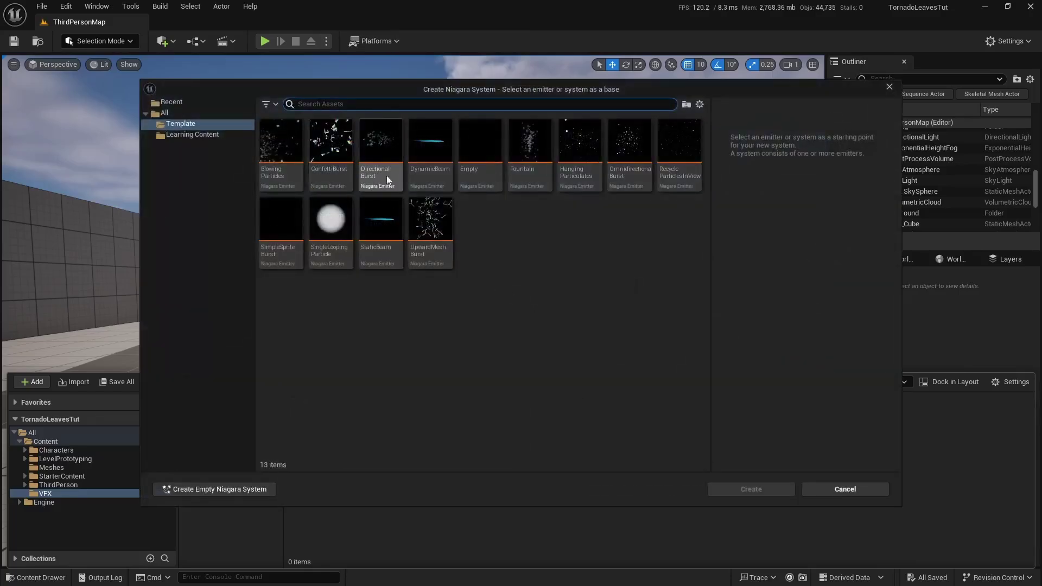
{"action": "left_click", "coordinate": [481, 146]}
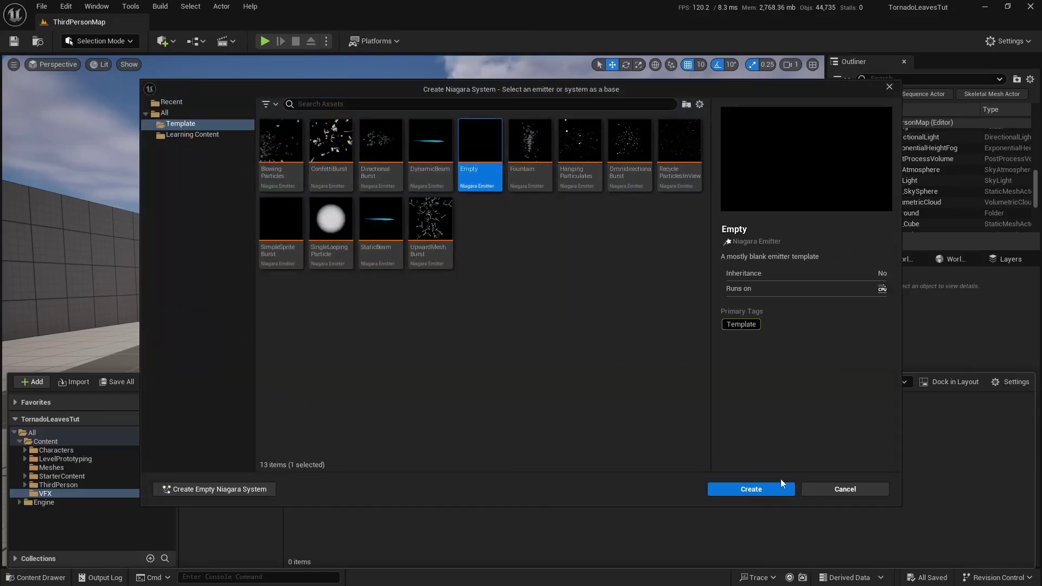
{"action": "left_click", "coordinate": [776, 488]}
{"action": "type", "text": "NS_"}
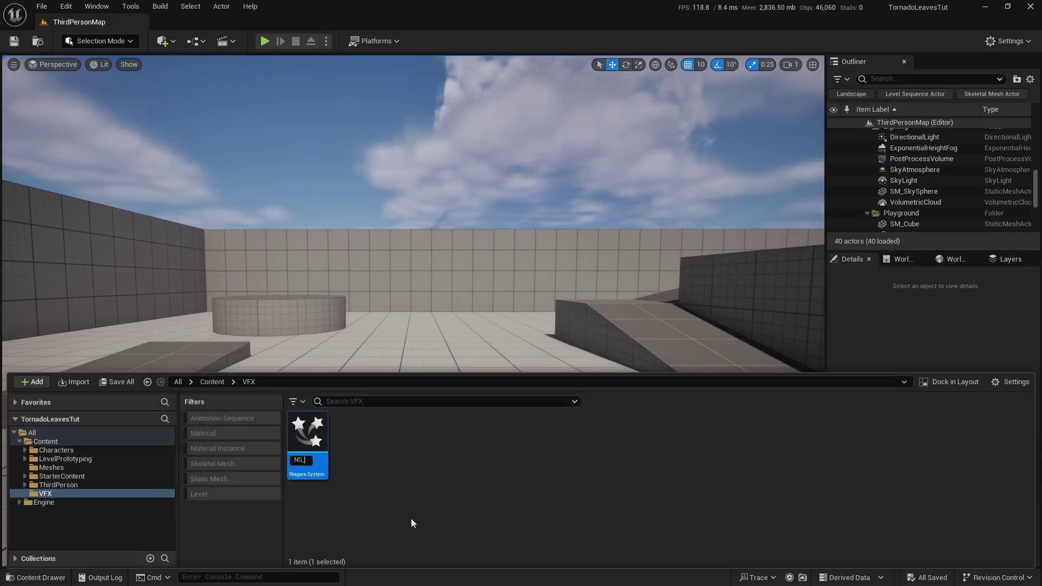
{"action": "type", "text": "Leaves"}
{"action": "type", "text": "Tornado"}
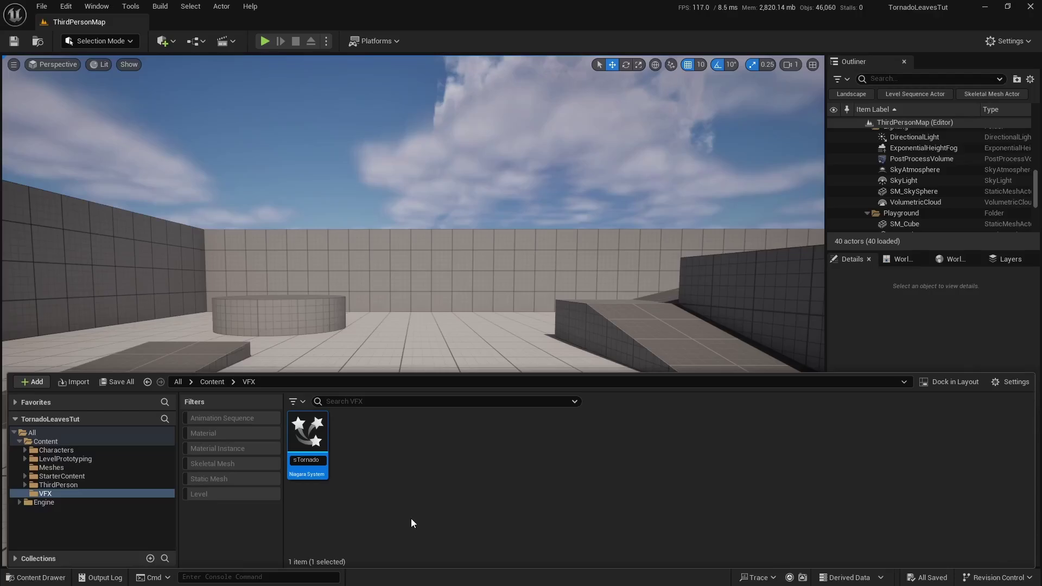
{"action": "key", "text": "Return"}
{"action": "key", "text": "Return"}
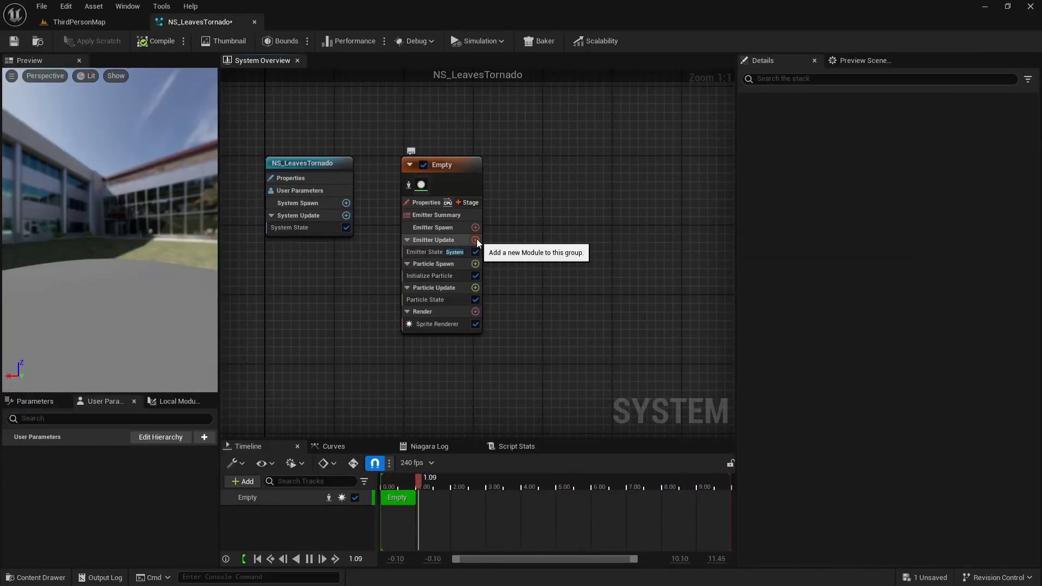
- Add a Spawn Rate module to Emitter Update with a rate of 250
{"action": "left_click", "coordinate": [476, 240]}
{"action": "left_click", "coordinate": [291, 360]}
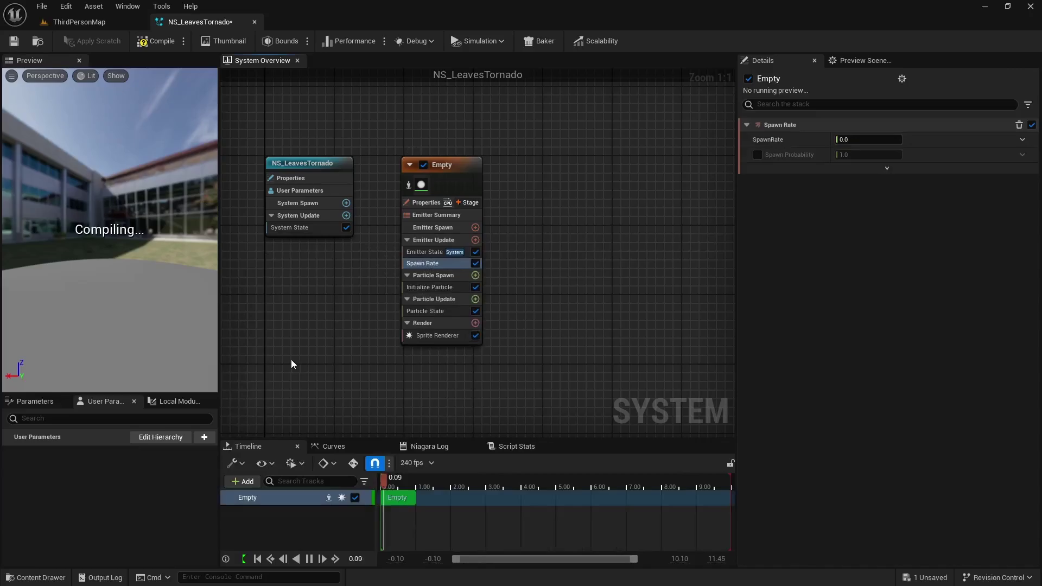
{"action": "left_click", "coordinate": [890, 140]}
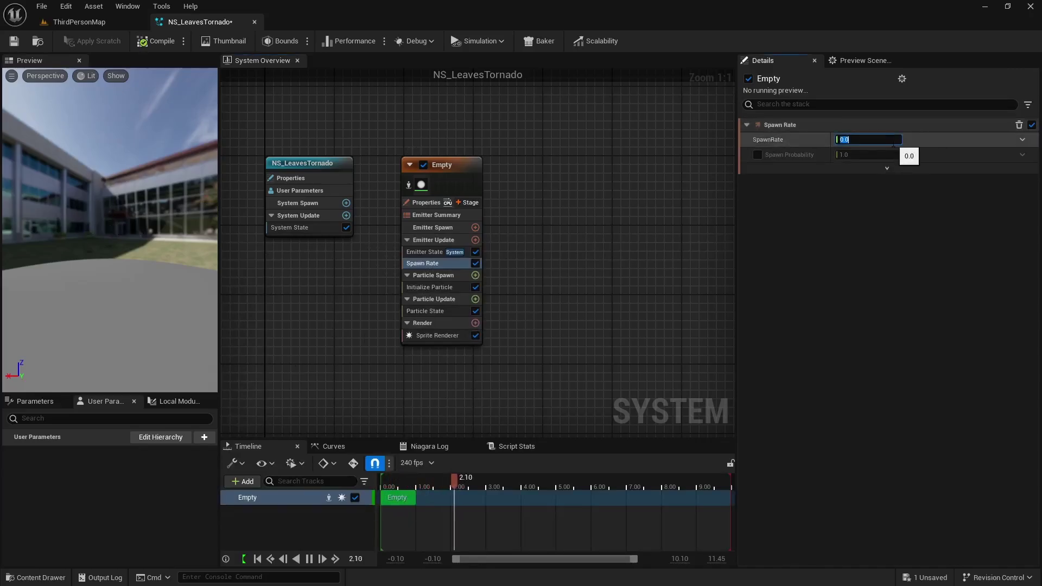
{"action": "type", "text": "250"}
{"action": "key", "text": "Return"}
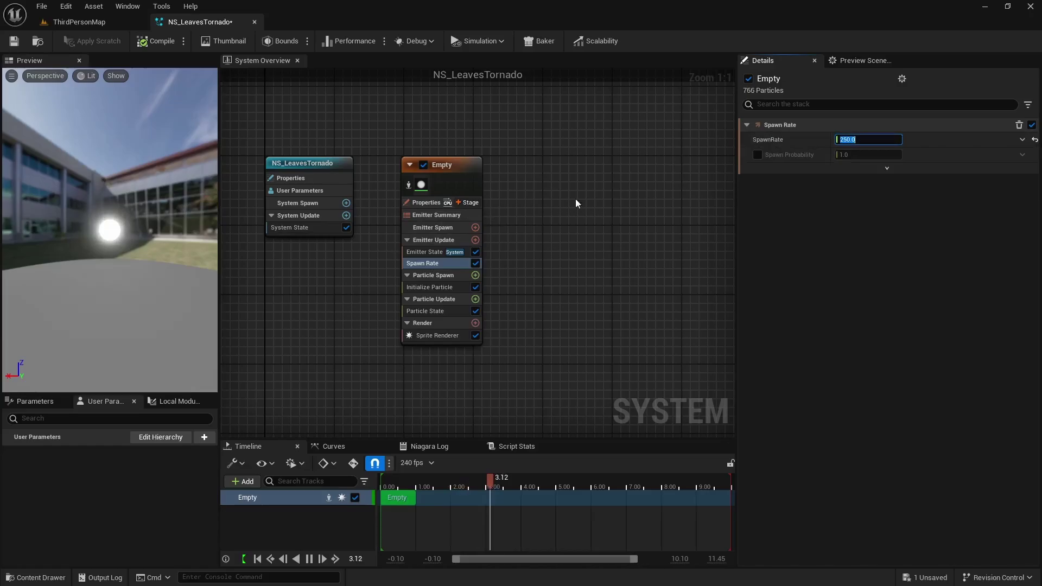
- Set Initialize Particle's lifetime to random, between 1 and 5 seconds
{"action": "left_click", "coordinate": [444, 289]}
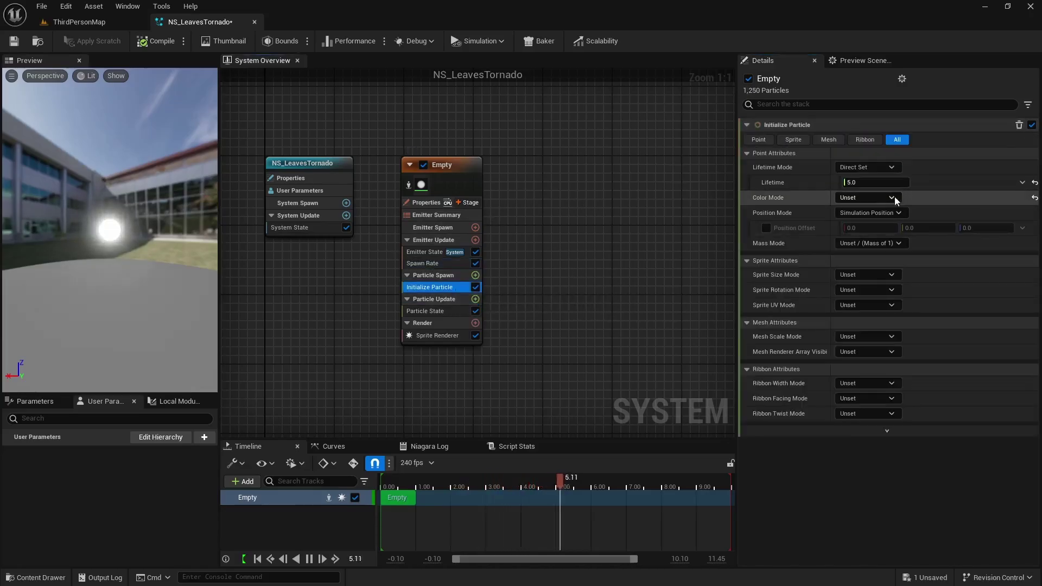
{"action": "left_click", "coordinate": [873, 169]}
{"action": "left_click", "coordinate": [868, 195]}
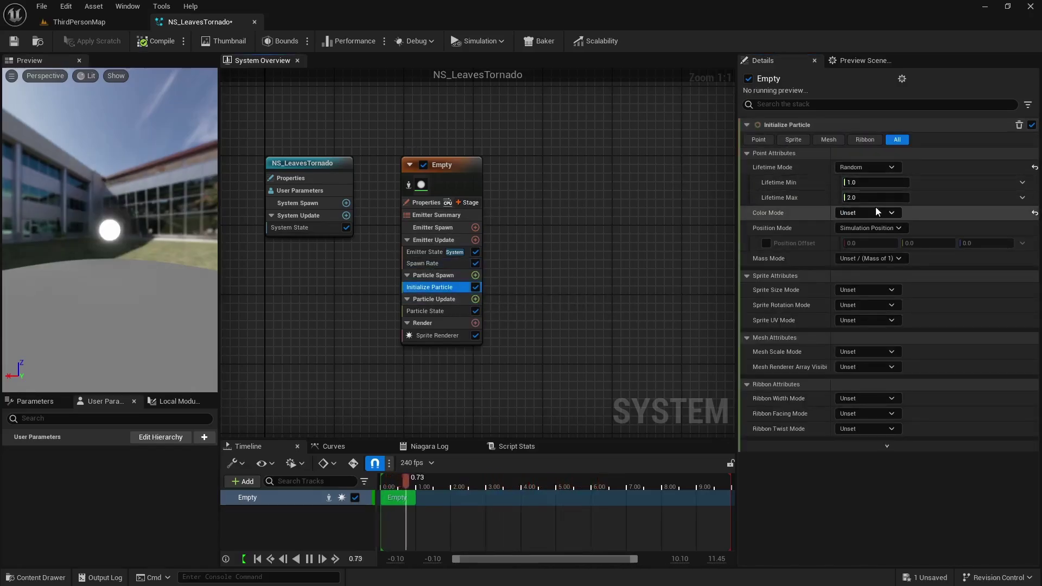
{"action": "left_click", "coordinate": [874, 199]}
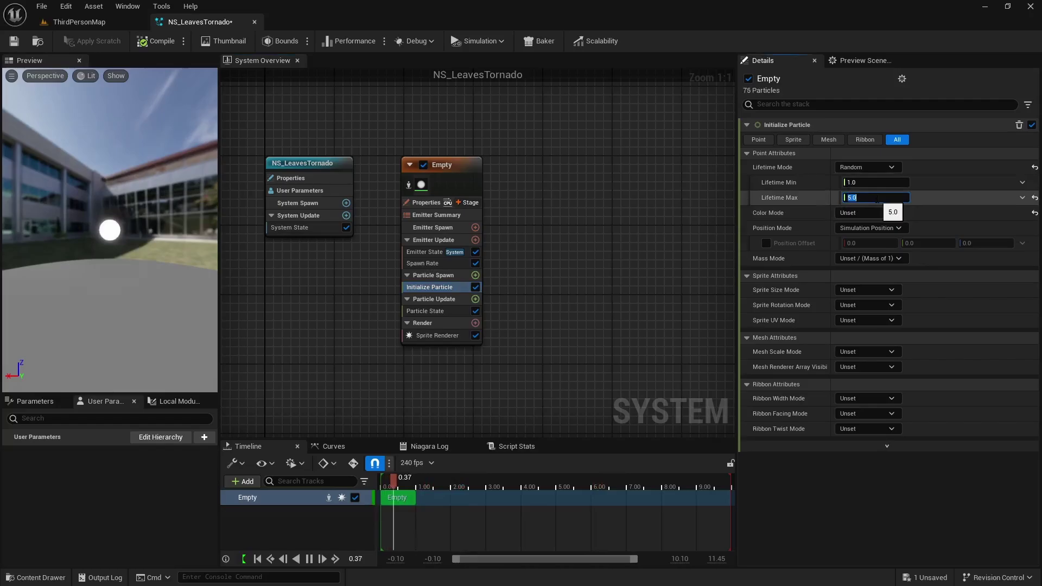
{"action": "type", "text": "5"}
{"action": "key", "text": "Return"}
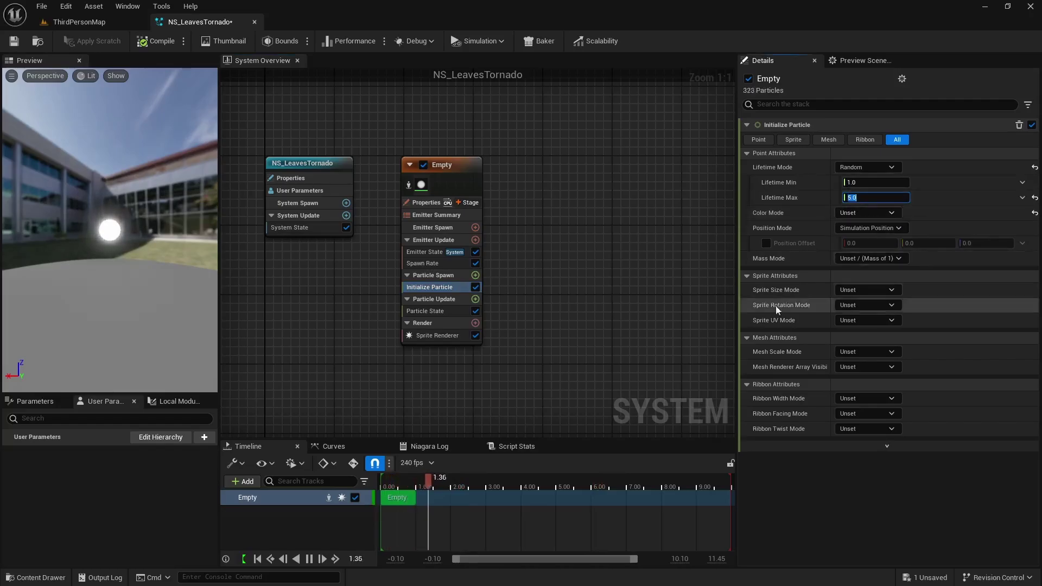
- Make the sprite size random uniform between 5 and 10
{"action": "left_click", "coordinate": [867, 291]}
{"action": "left_click", "coordinate": [869, 328]}
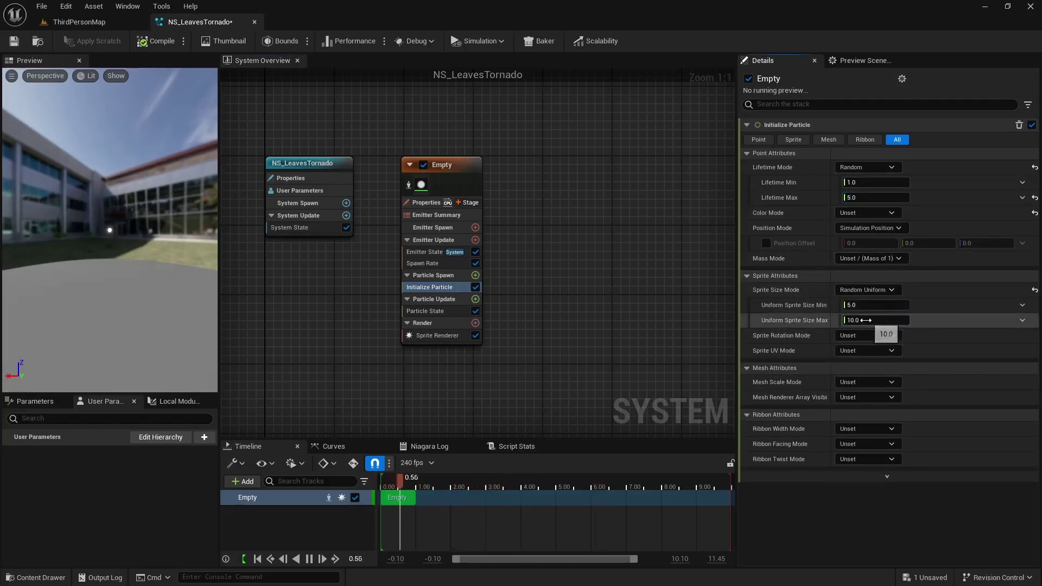
{"action": "left_click_drag", "start_coordinate": [110, 211], "coordinate": [130, 212]}
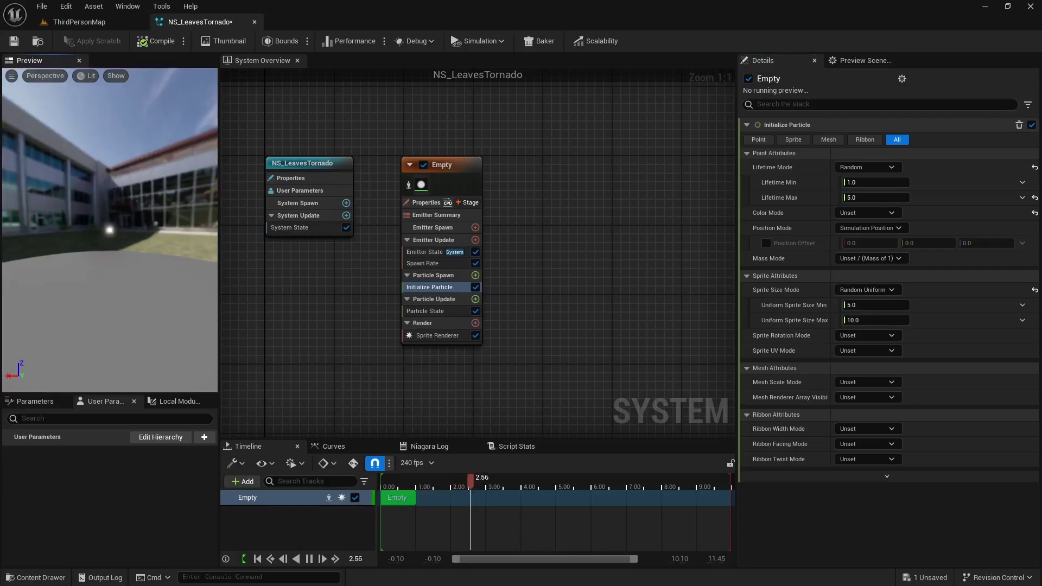
- Add a Shape Location module to the Particle Spawn group
{"action": "left_click", "coordinate": [476, 275]}
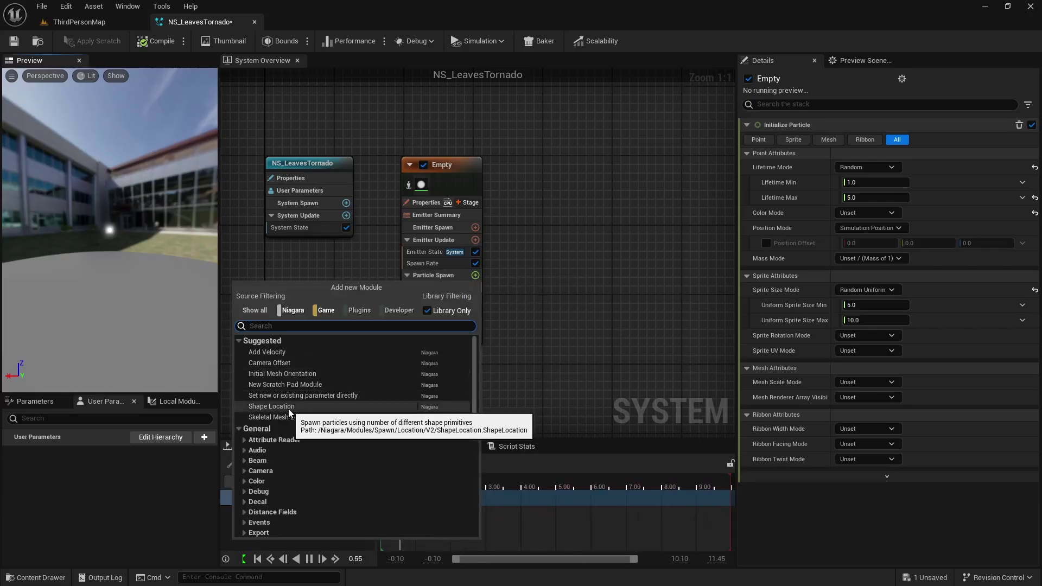
{"action": "type", "text": "shape"}
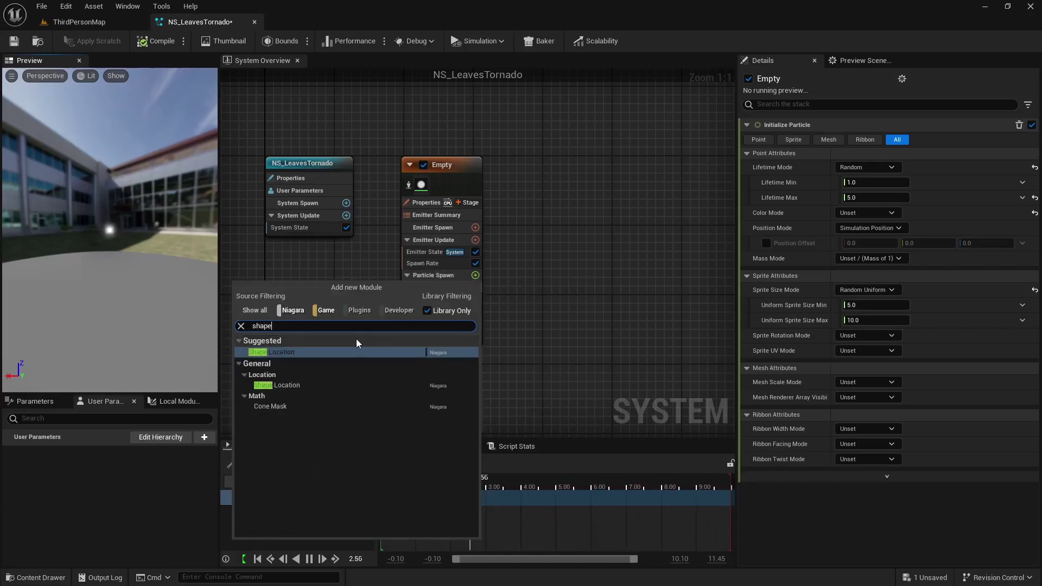
{"action": "left_click", "coordinate": [297, 351]}
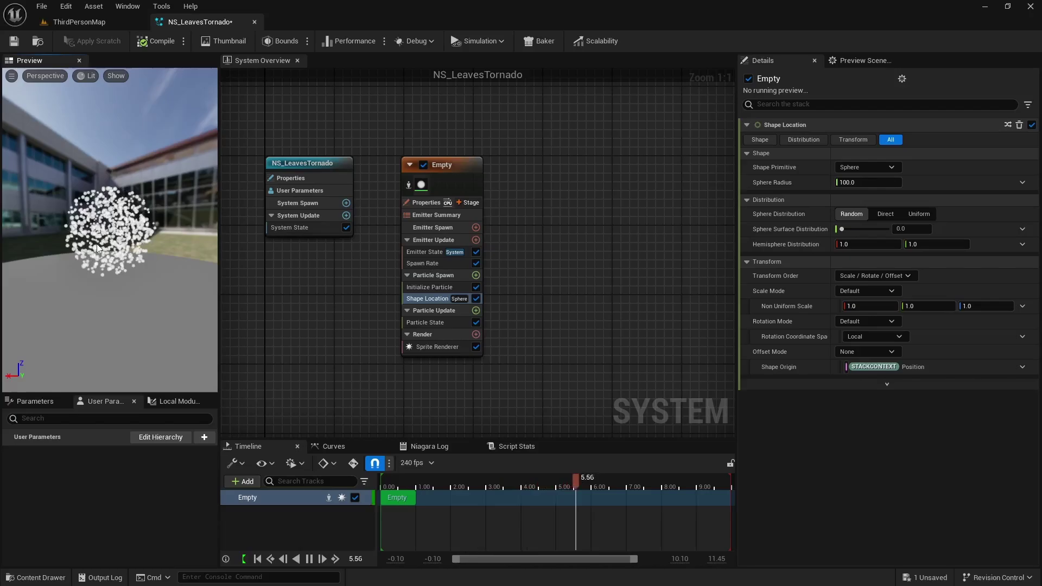
- Make the spawn shape a cylinder with height 1000, radius 400 and midpoint 0
{"action": "left_click", "coordinate": [852, 168]}
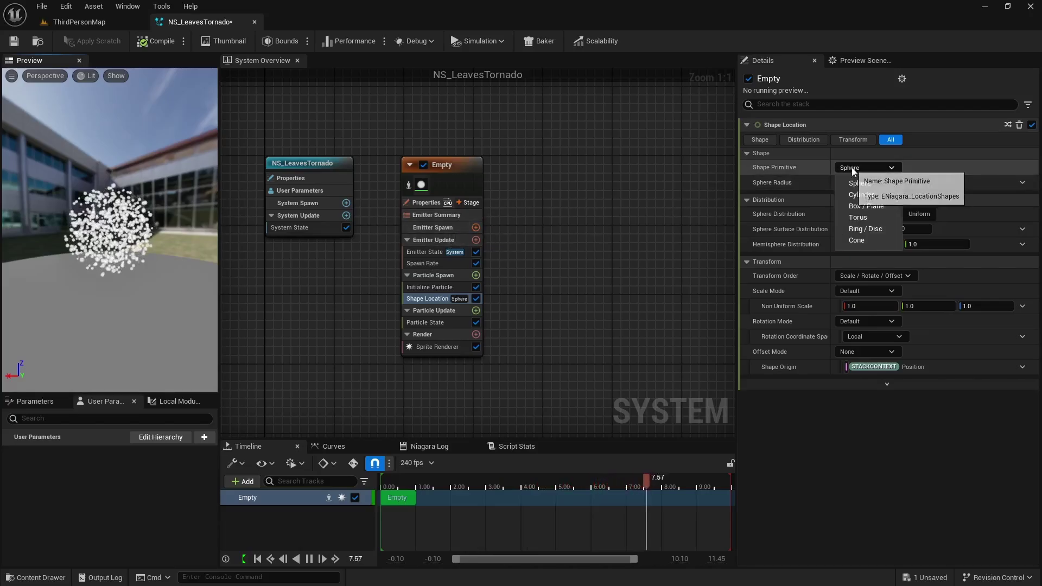
{"action": "left_click", "coordinate": [857, 194]}
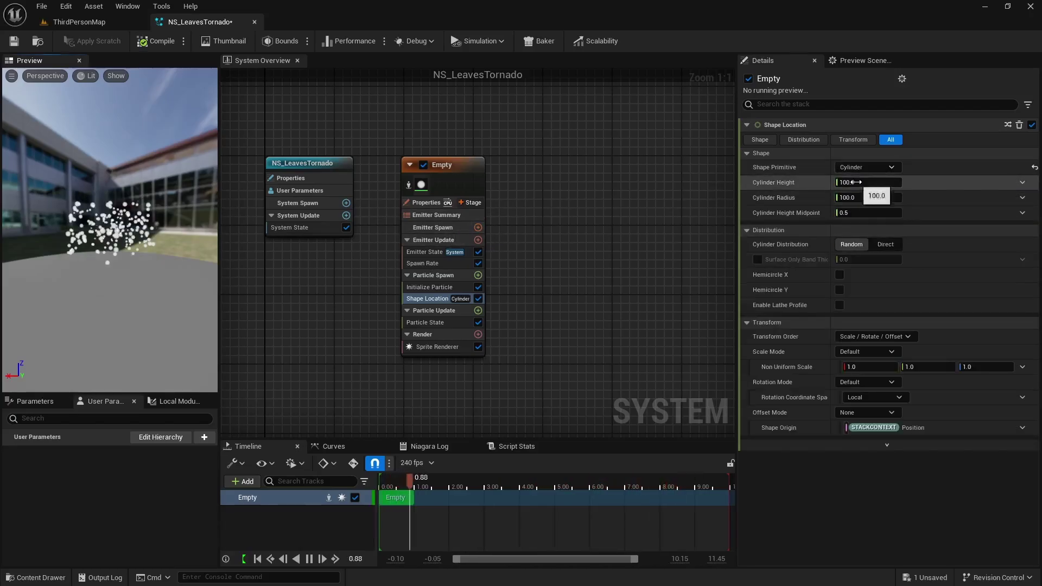
{"action": "left_click", "coordinate": [855, 182]}
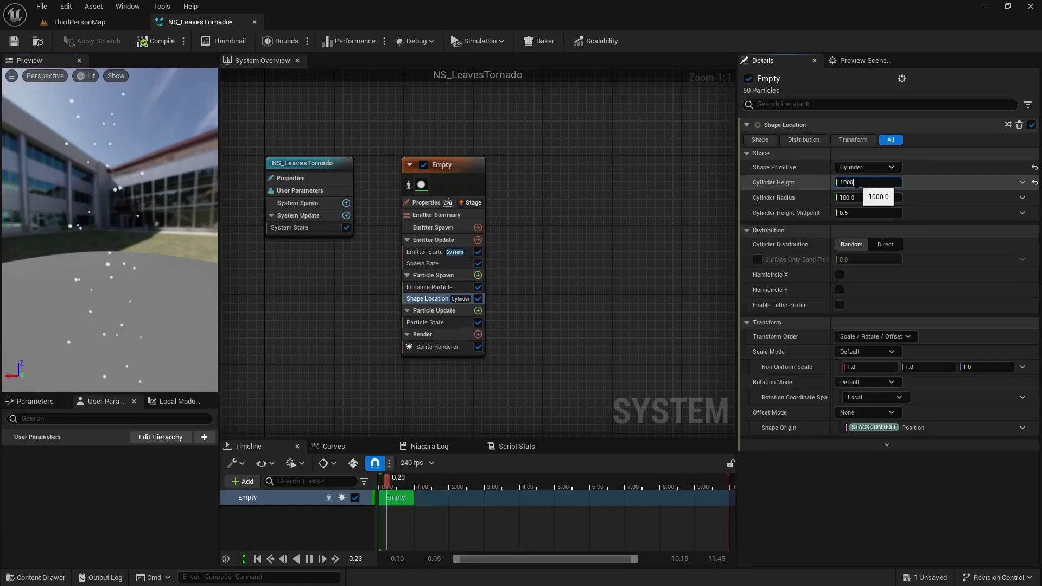
{"action": "type", "text": "400"}
{"action": "key", "text": "Tab"}
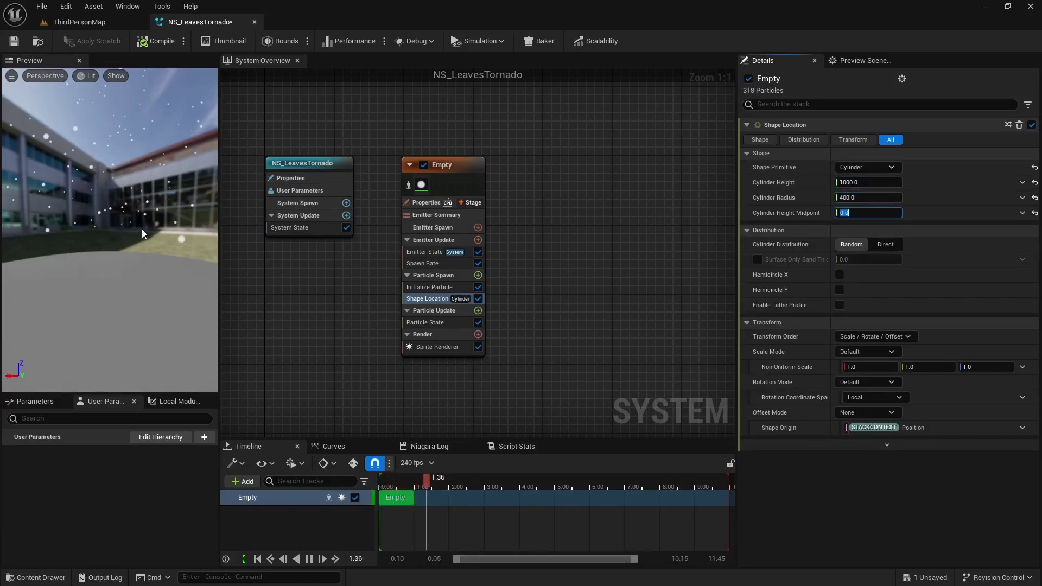
{"action": "left_click", "coordinate": [129, 201]}
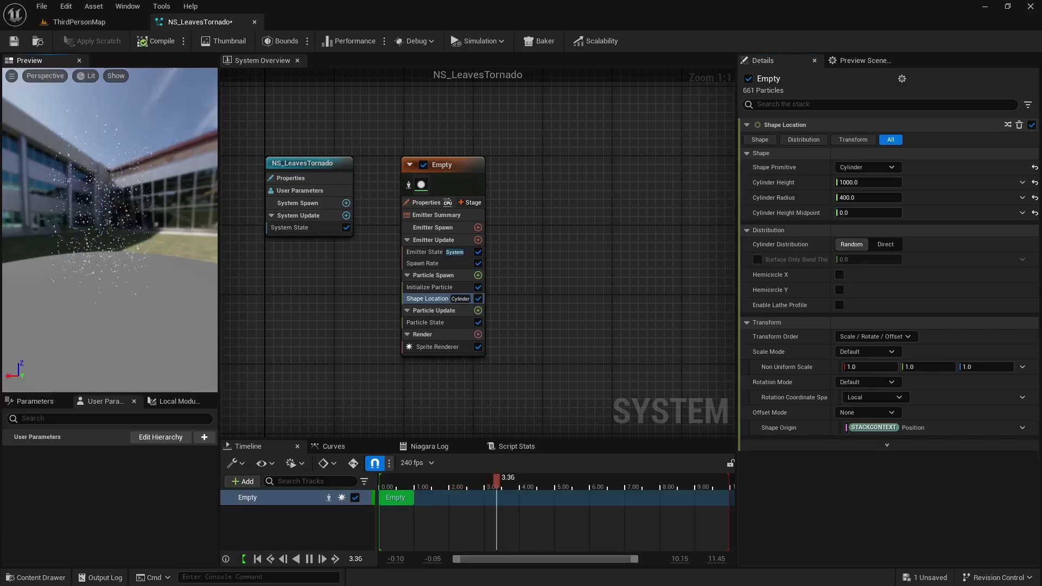
{"action": "mouse_move", "coordinate": [101, 194]}
{"action": "left_mouse_down"}
{"action": "mouse_move", "coordinate": [149, 181]}
{"action": "mouse_move", "coordinate": [119, 203]}
{"action": "mouse_move", "coordinate": [103, 196]}
{"action": "left_mouse_up"}
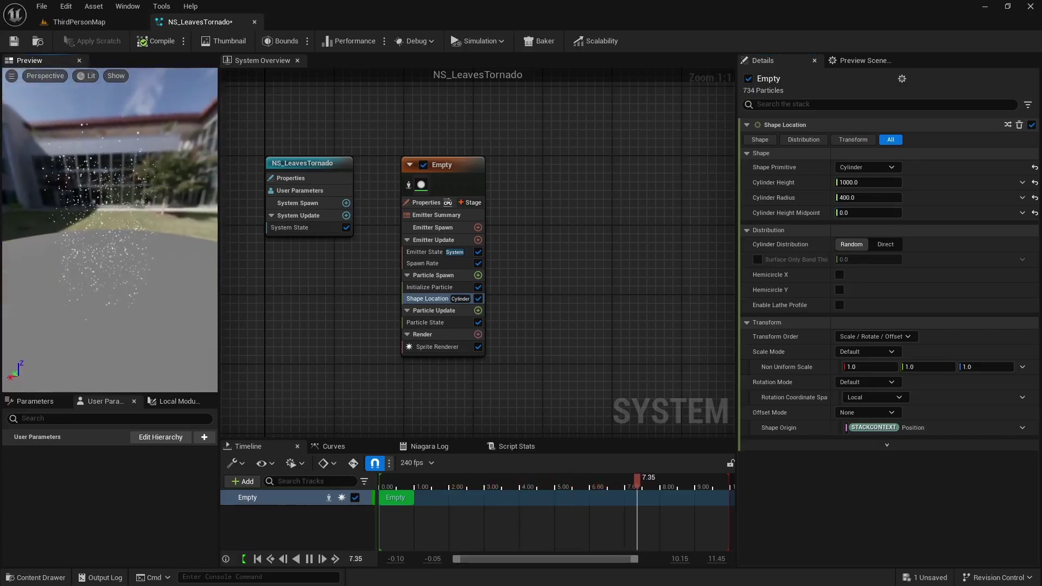
- Place NS_LeavesTornado near the centre of ThirdPersonMap and clear the selection
{"action": "left_click", "coordinate": [97, 25]}
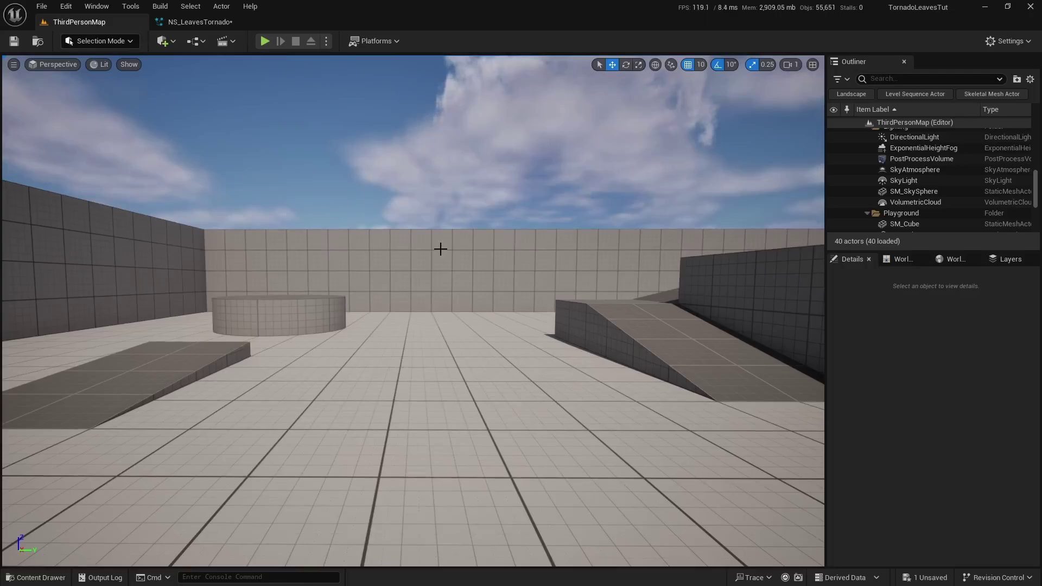
{"action": "key", "text": "ctrl+space"}
{"action": "left_click_drag", "start_coordinate": [312, 445], "coordinate": [423, 326]}
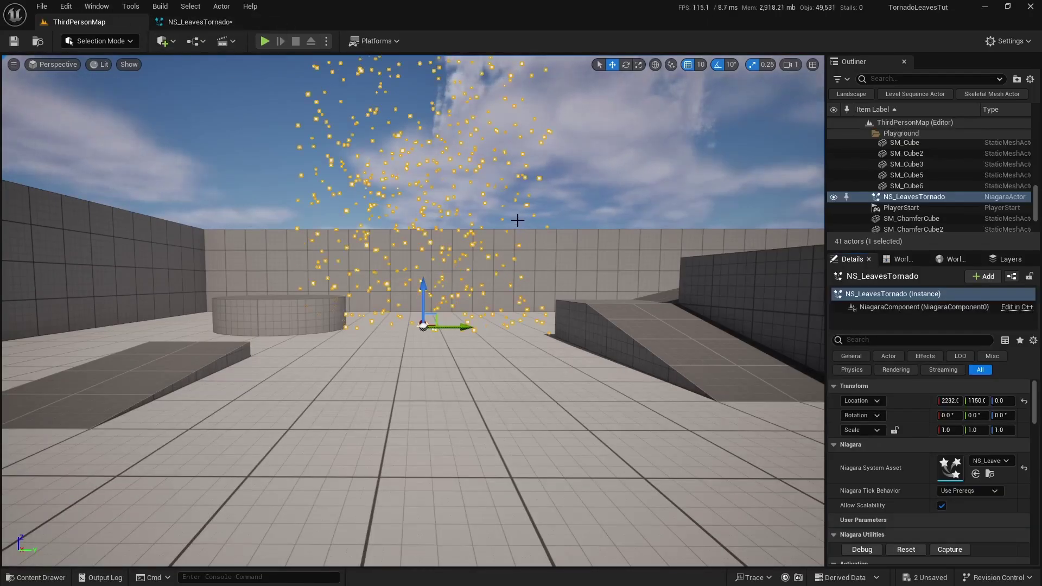
{"action": "left_click", "coordinate": [505, 266]}
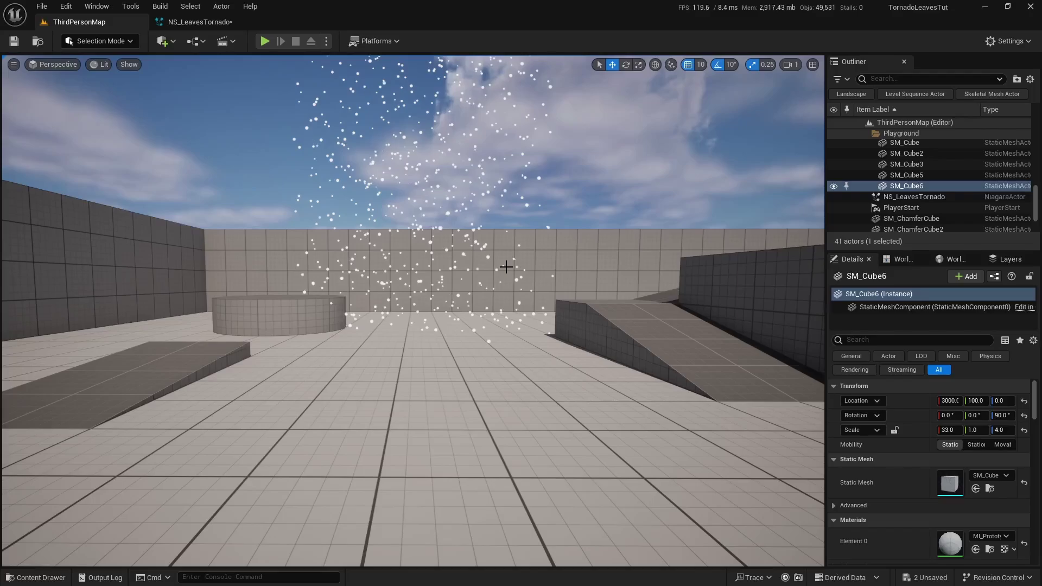
{"action": "key", "text": "Escape"}
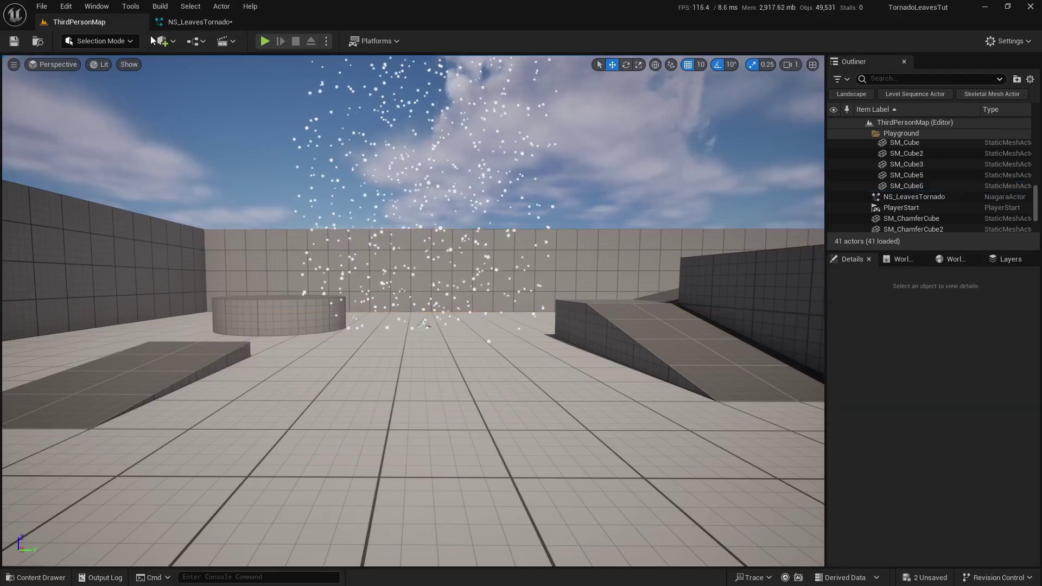
- Enable Surface Only Band Thickness and Lathe Profile on the Shape Location cylinder
{"action": "left_click", "coordinate": [199, 22]}
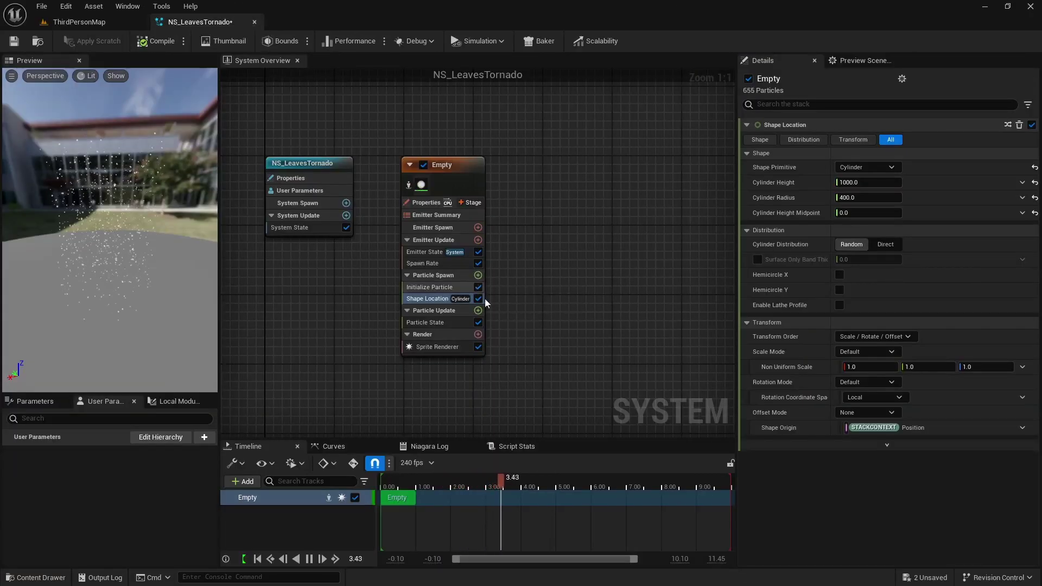
{"action": "left_click", "coordinate": [428, 298]}
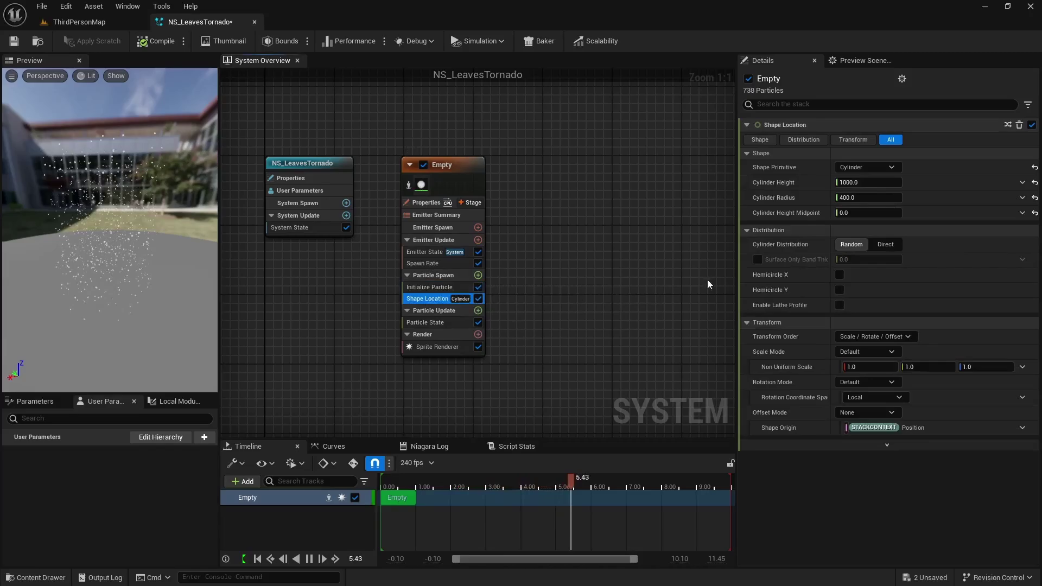
{"action": "left_click", "coordinate": [758, 259]}
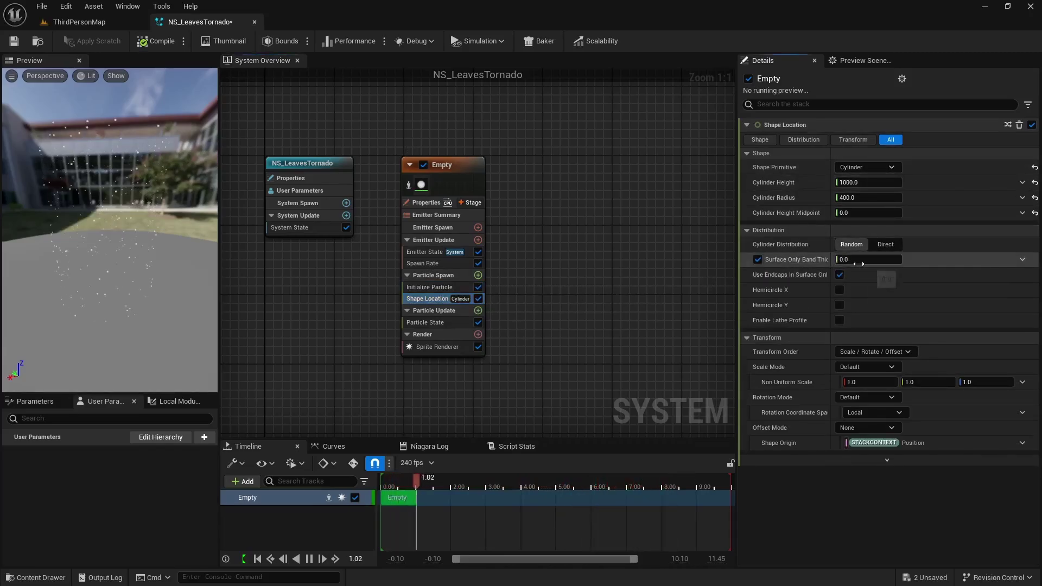
{"action": "left_click", "coordinate": [838, 320]}
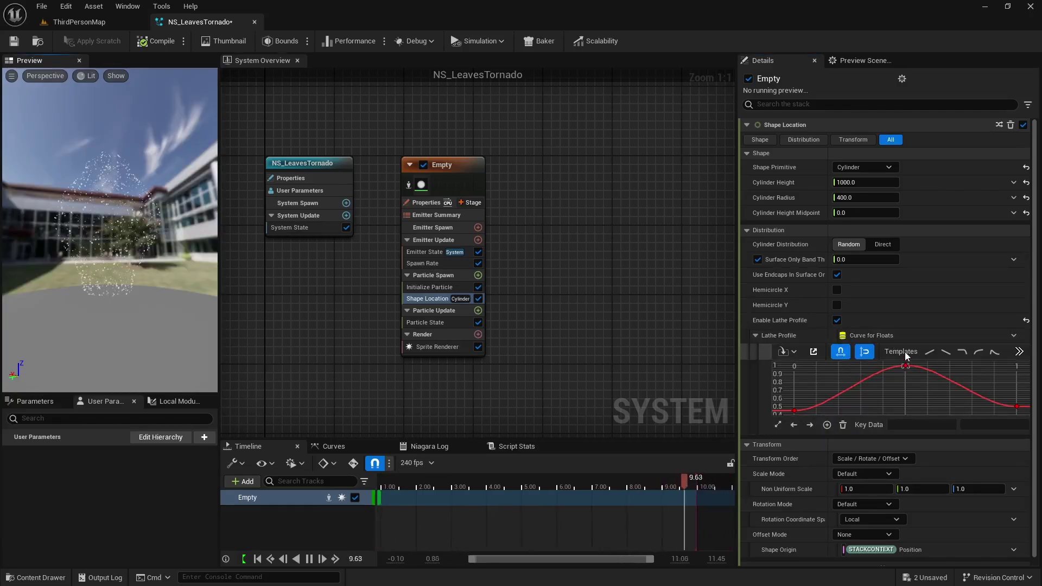
- Apply the Smooth Ramp Up curve to the lathe profile, with first key 0
{"action": "left_click", "coordinate": [1019, 352]}
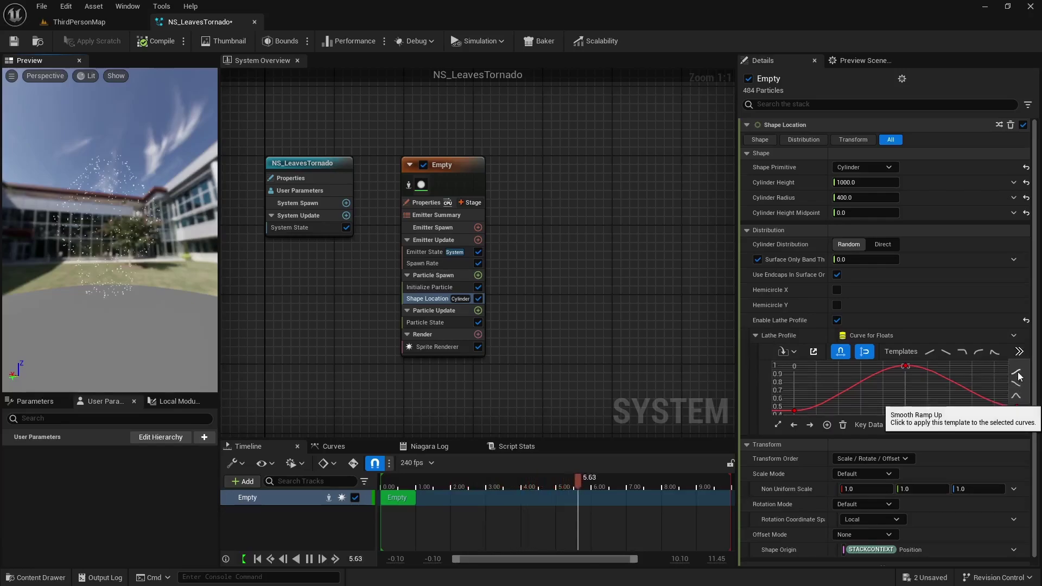
{"action": "left_click", "coordinate": [1017, 373]}
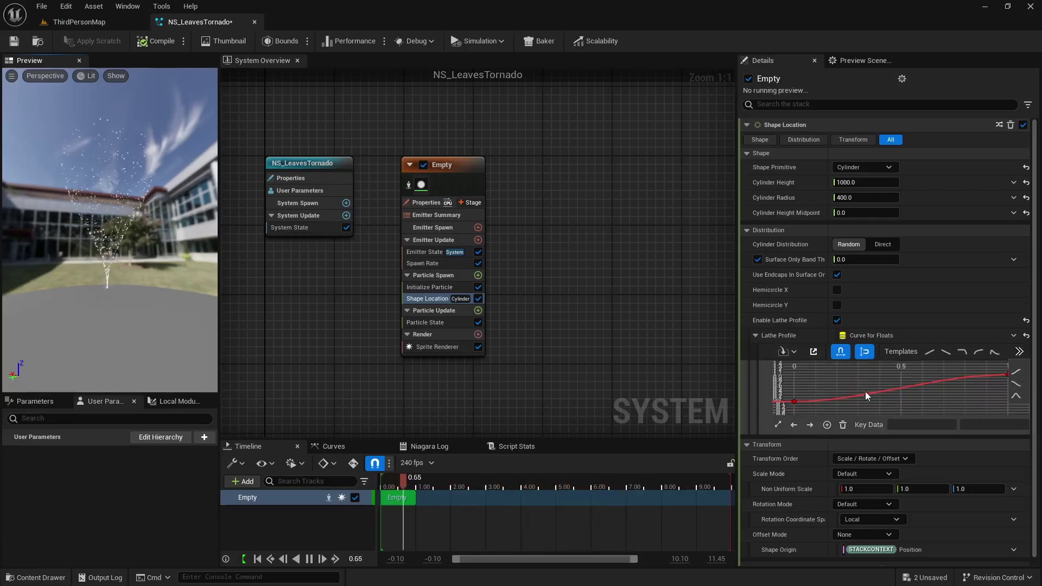
{"action": "left_click_drag", "start_coordinate": [58, 226], "coordinate": [70, 250]}
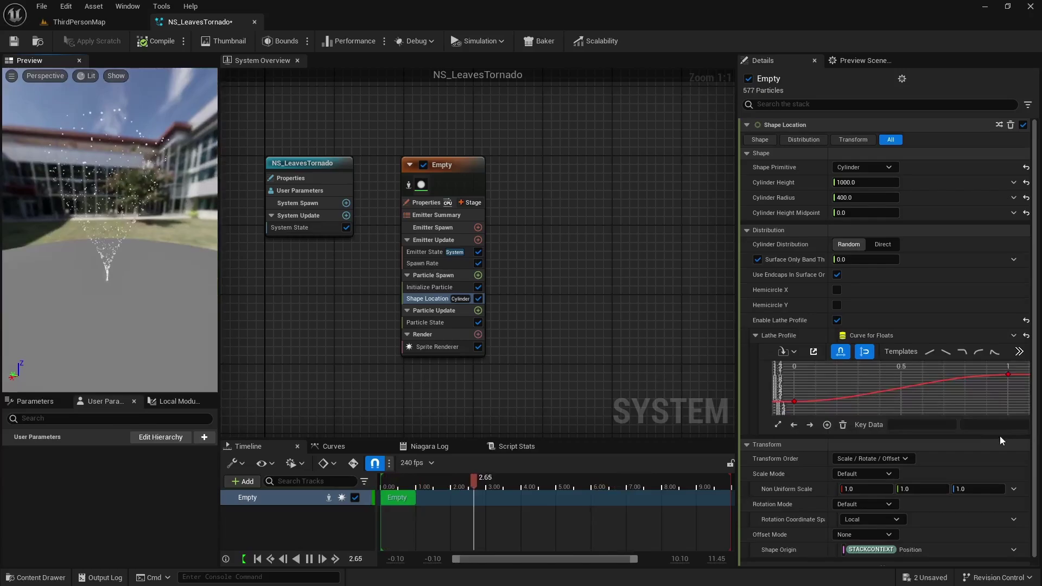
{"action": "left_click", "coordinate": [794, 401]}
{"action": "left_click", "coordinate": [998, 425]}
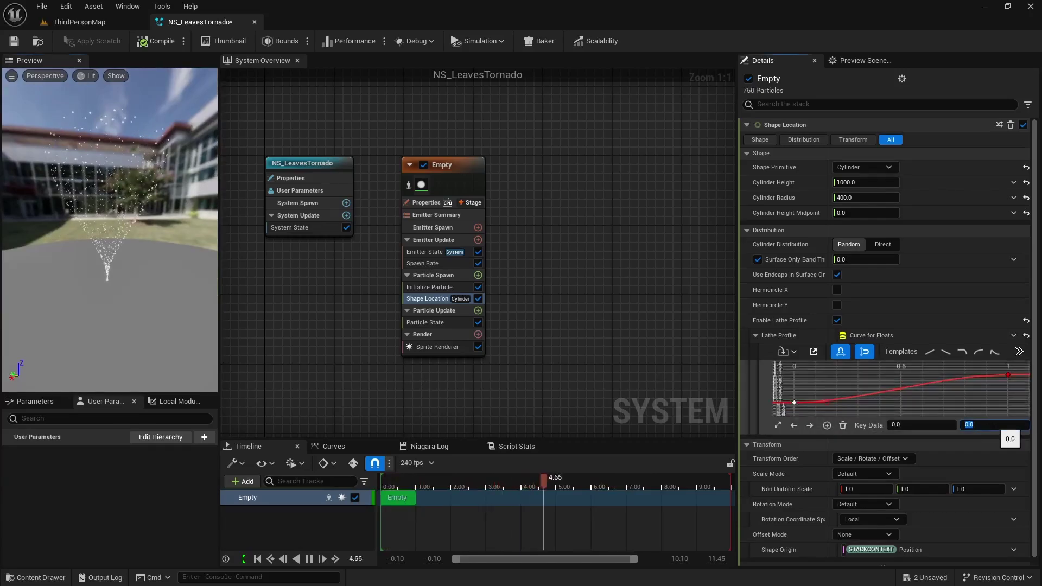
{"action": "key", "text": "Return"}
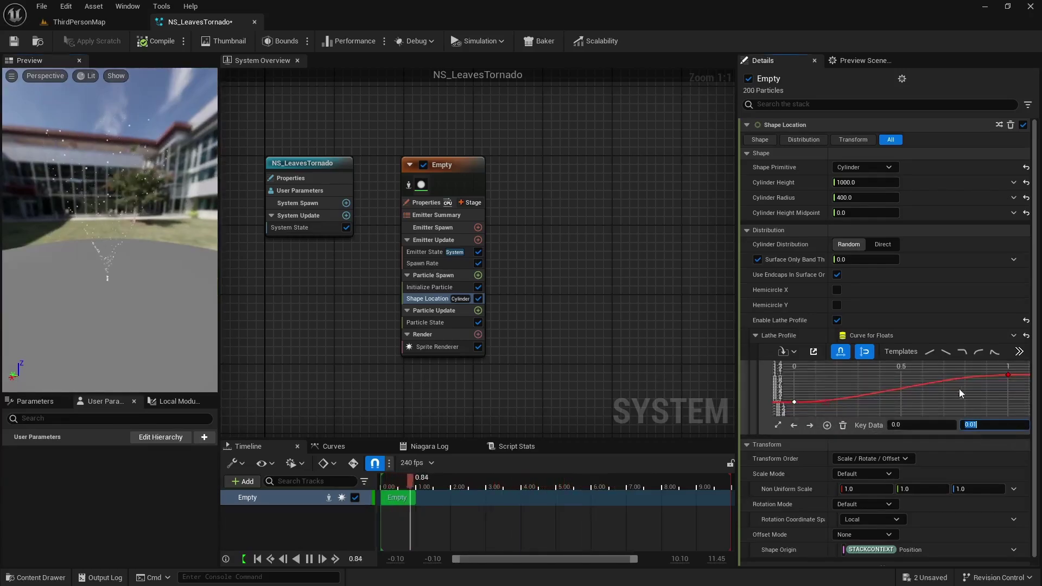
- Add a middle key at 0.5 on the lathe curve with value 0.4
{"action": "left_click", "coordinate": [1008, 375]}
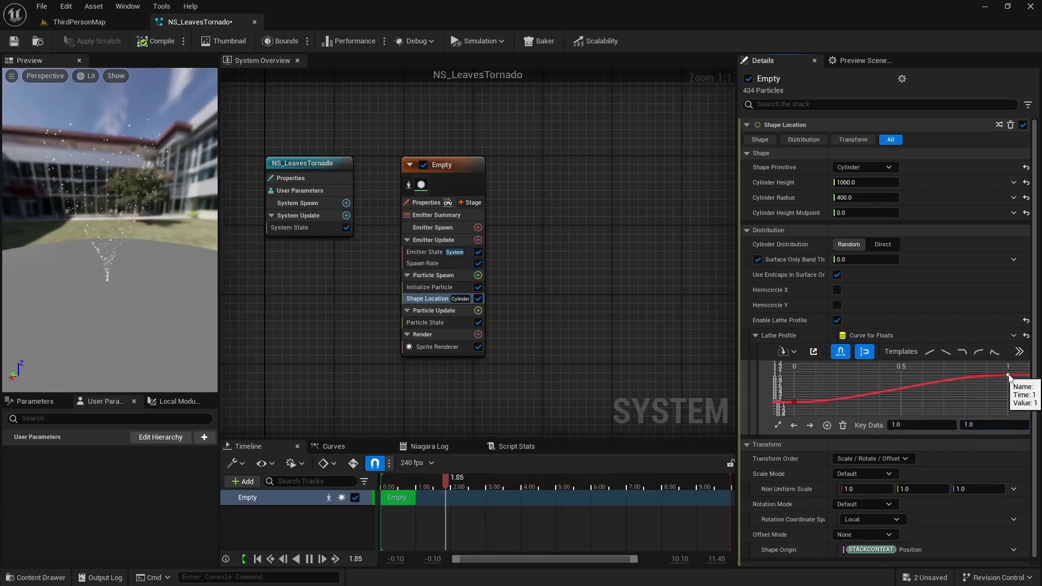
{"action": "right_click", "coordinate": [901, 389]}
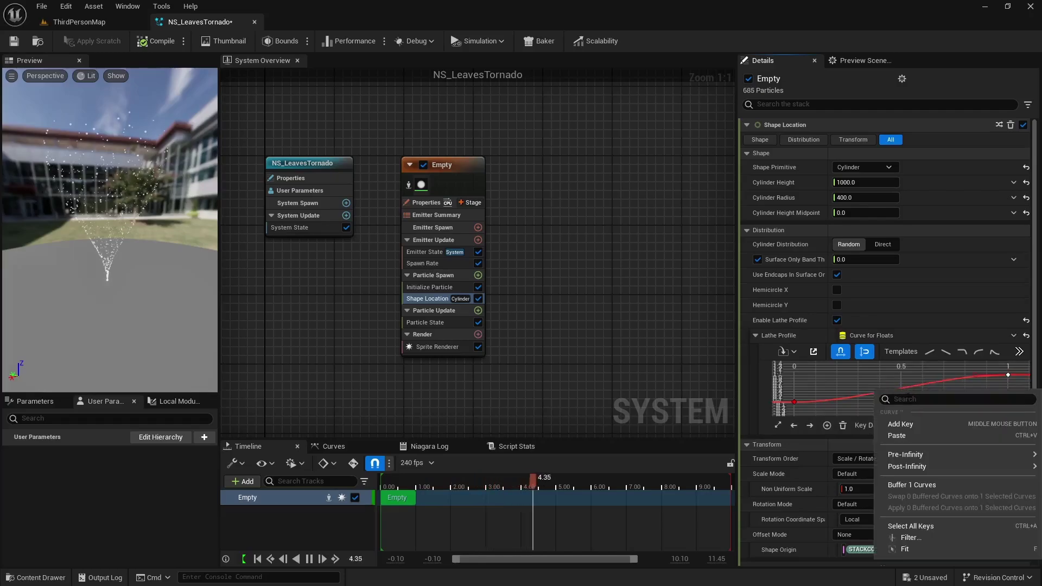
{"action": "left_click", "coordinate": [912, 425]}
{"action": "left_click", "coordinate": [970, 424]}
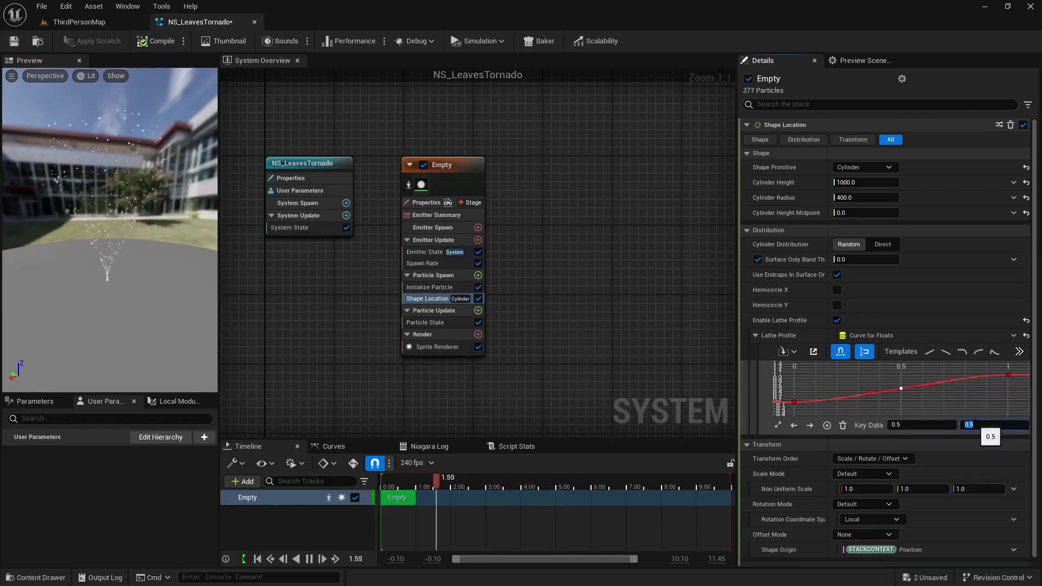
{"action": "type", "text": "0.4"}
{"action": "key", "text": "Return"}
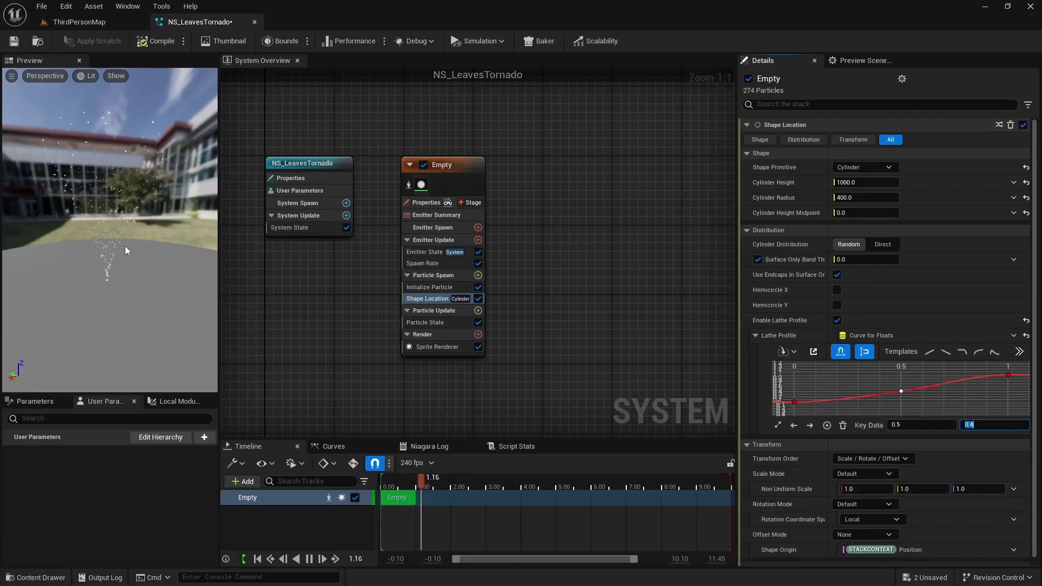
{"action": "left_click_drag", "start_coordinate": [126, 250], "coordinate": [76, 250]}
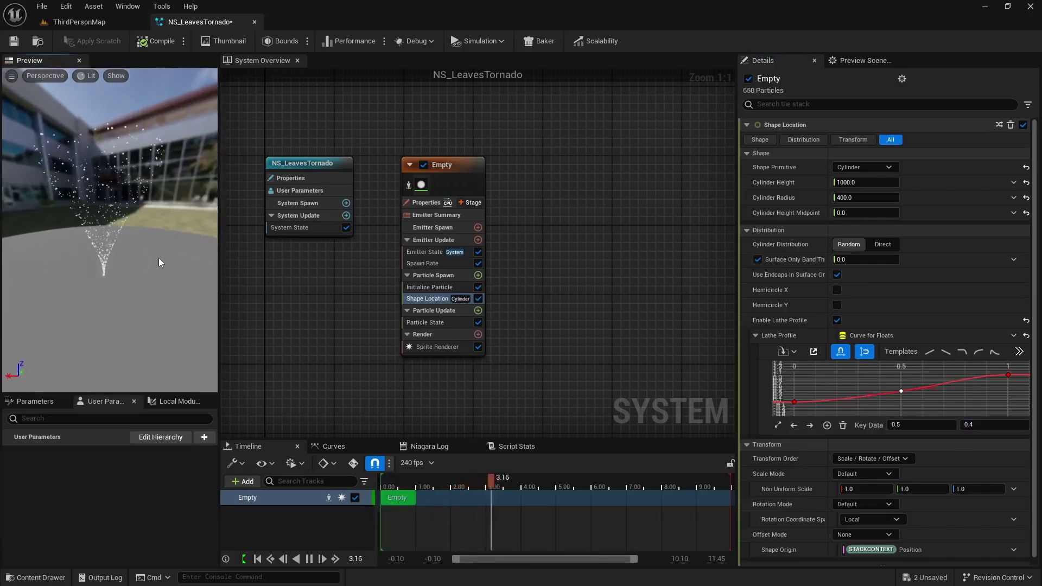
- Enable Local Space in the emitter properties
{"action": "left_click", "coordinate": [425, 202]}
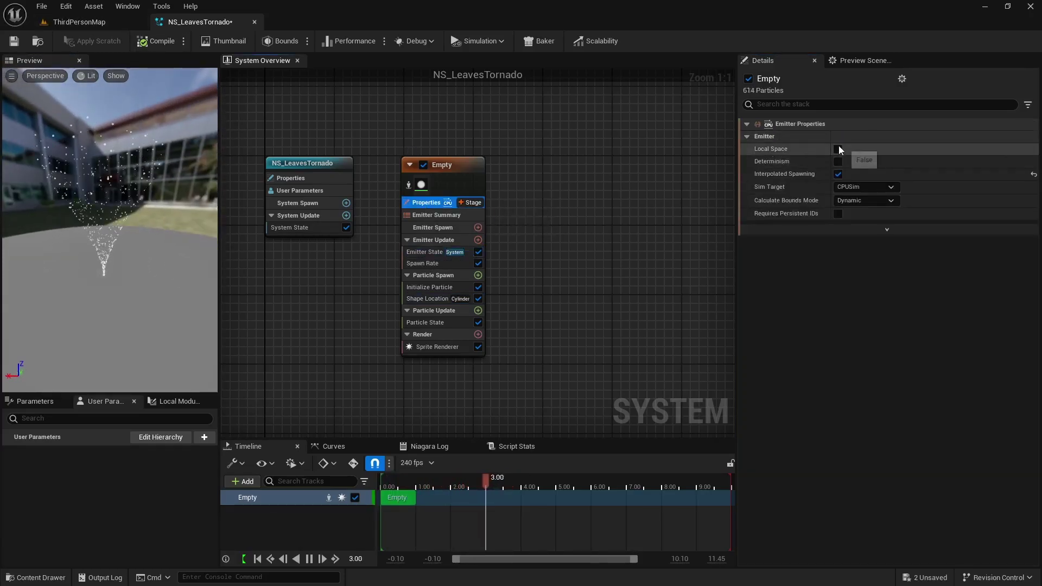
{"action": "left_click", "coordinate": [839, 147]}
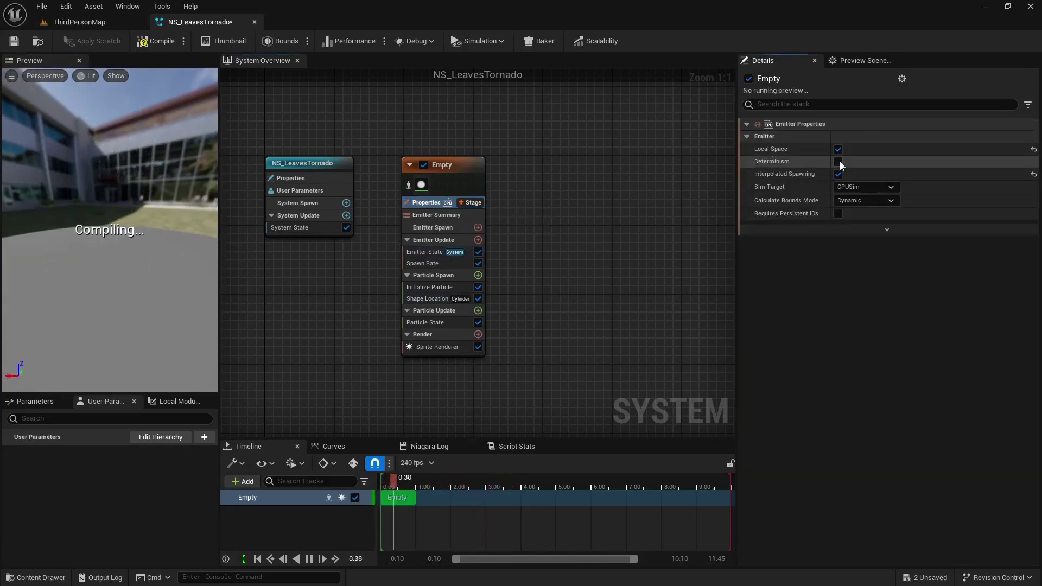
{"action": "left_click", "coordinate": [423, 287]}
{"action": "left_click", "coordinate": [425, 299]}
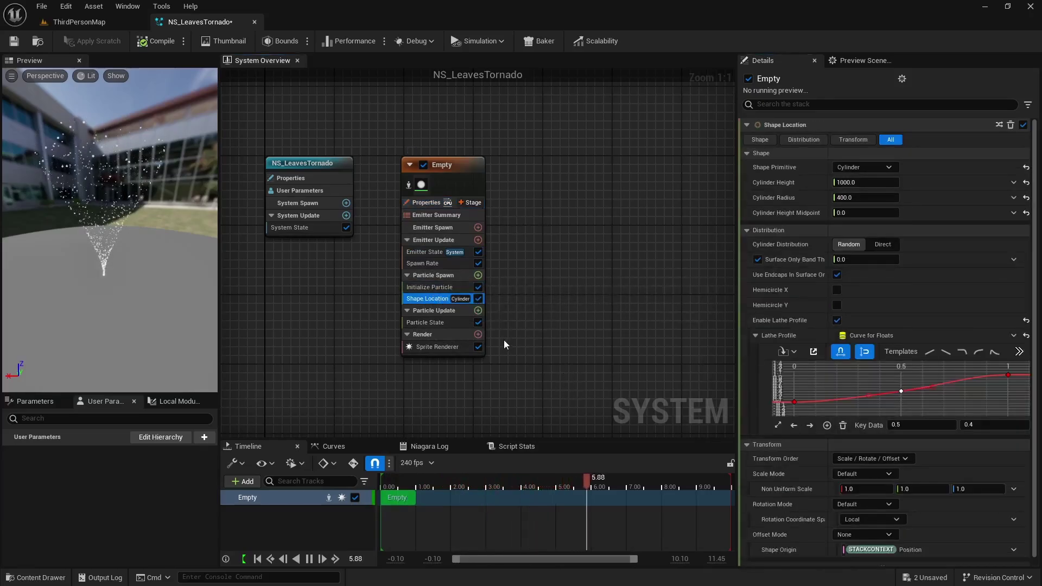
- Add Vortex Force to Particle Update, plus its Solve Forces and Velocity dependency
{"action": "left_click", "coordinate": [477, 311]}
{"action": "type", "text": "vortex"}
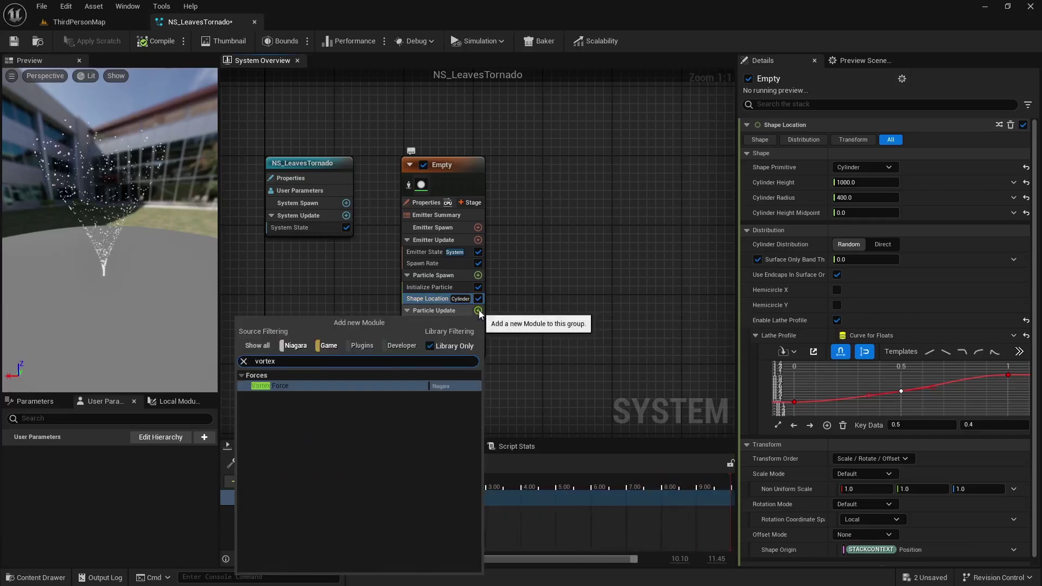
{"action": "key", "text": "Return"}
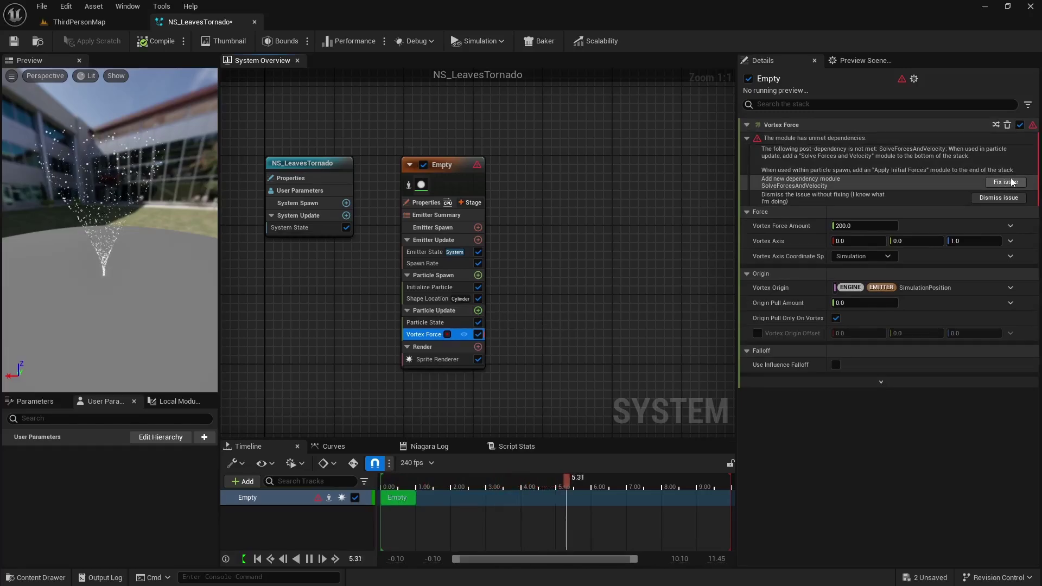
{"action": "left_click", "coordinate": [1009, 182]}
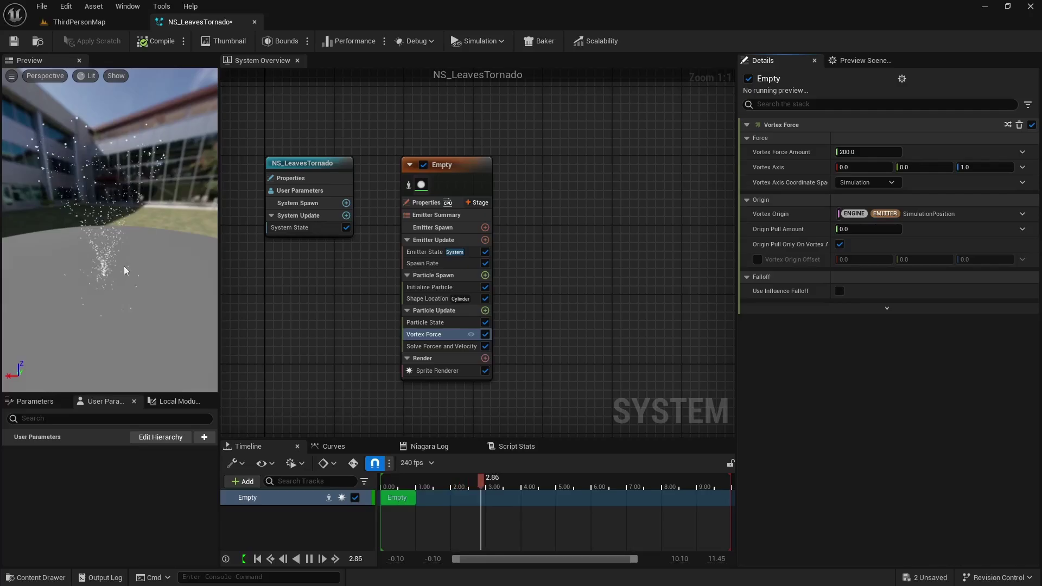
{"action": "left_click", "coordinate": [103, 18]}
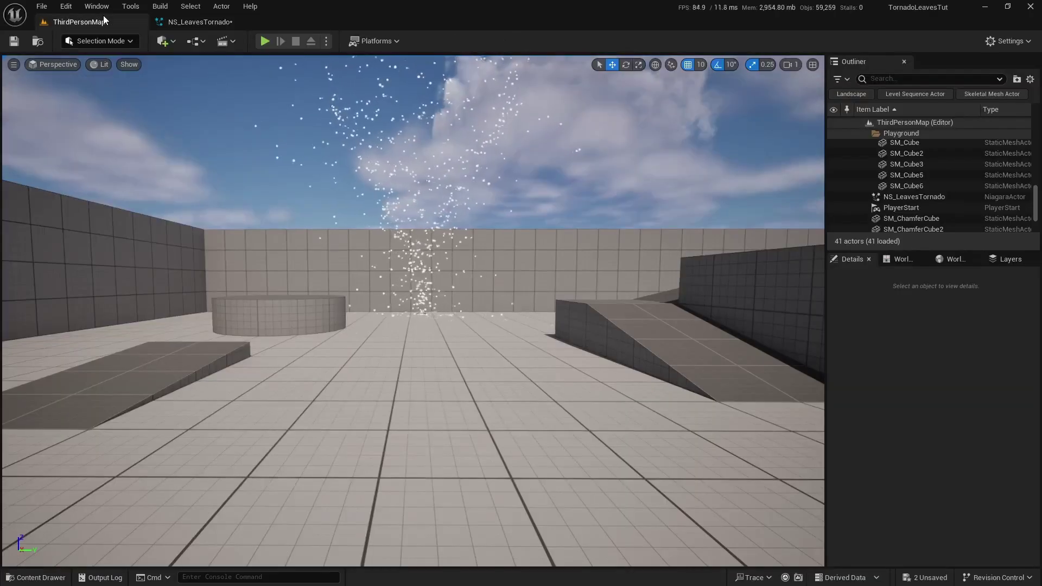
- Return from ThirdPersonMap to the NS_LeavesTornado system editor
{"action": "left_click", "coordinate": [188, 18]}
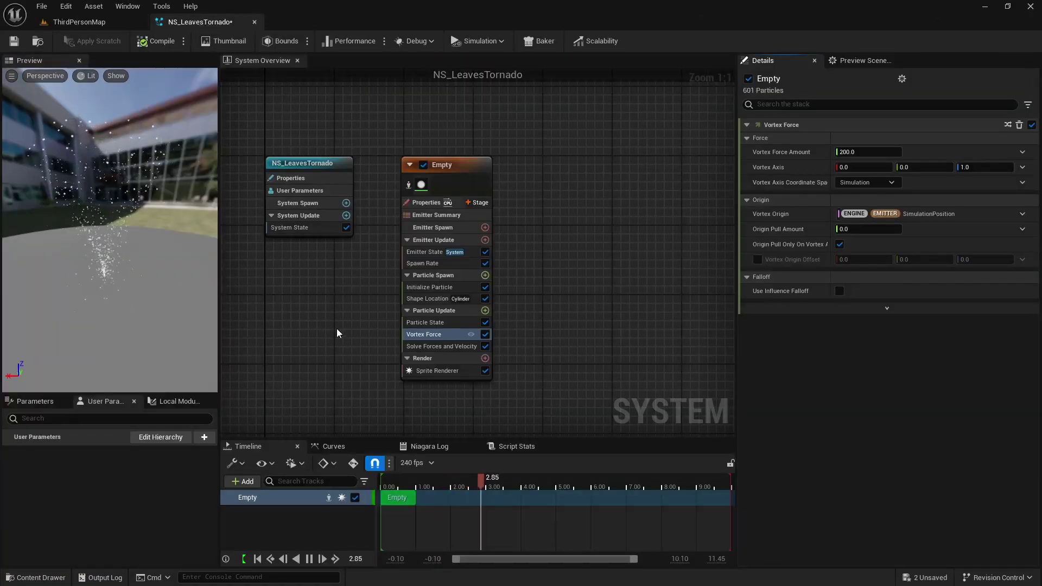
- Add Wind Force to Particle Update and fix its Aerodynamic Drag dependency
{"action": "left_click", "coordinate": [485, 310]}
{"action": "type", "text": "win"}
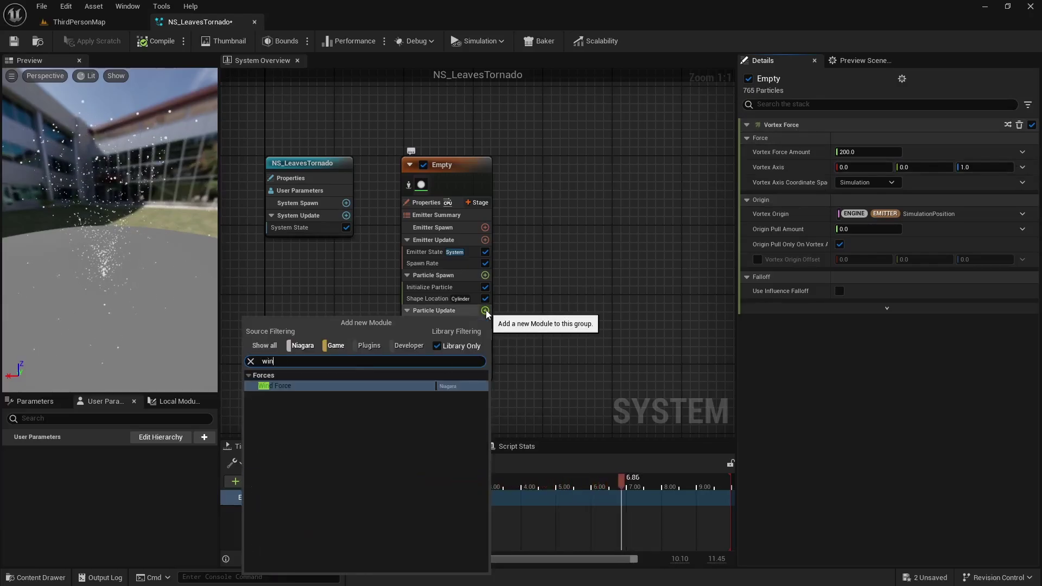
{"action": "type", "text": "d"}
{"action": "key", "text": "Return"}
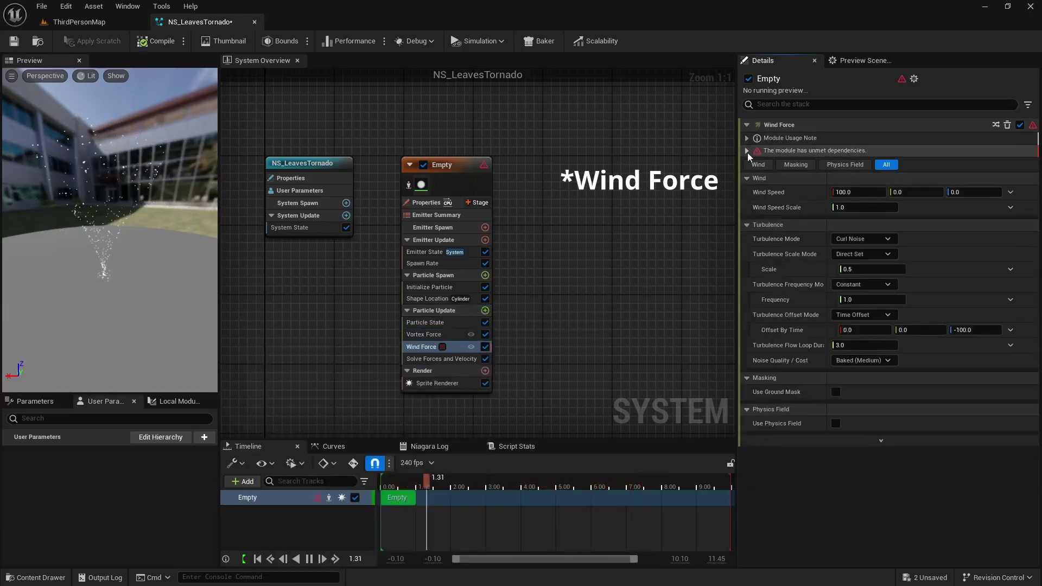
{"action": "left_click", "coordinate": [747, 151]}
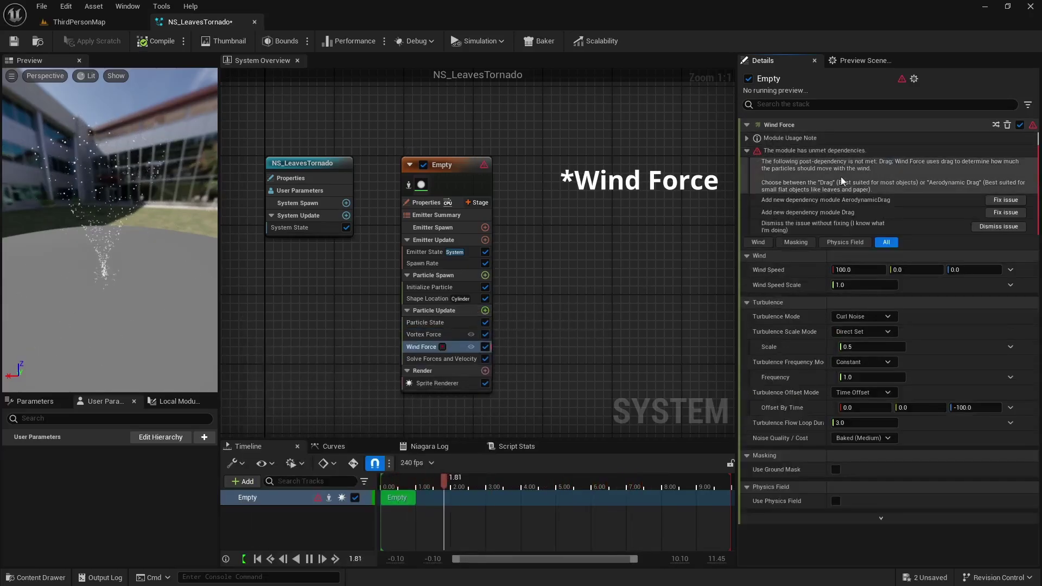
{"action": "left_click", "coordinate": [1000, 201]}
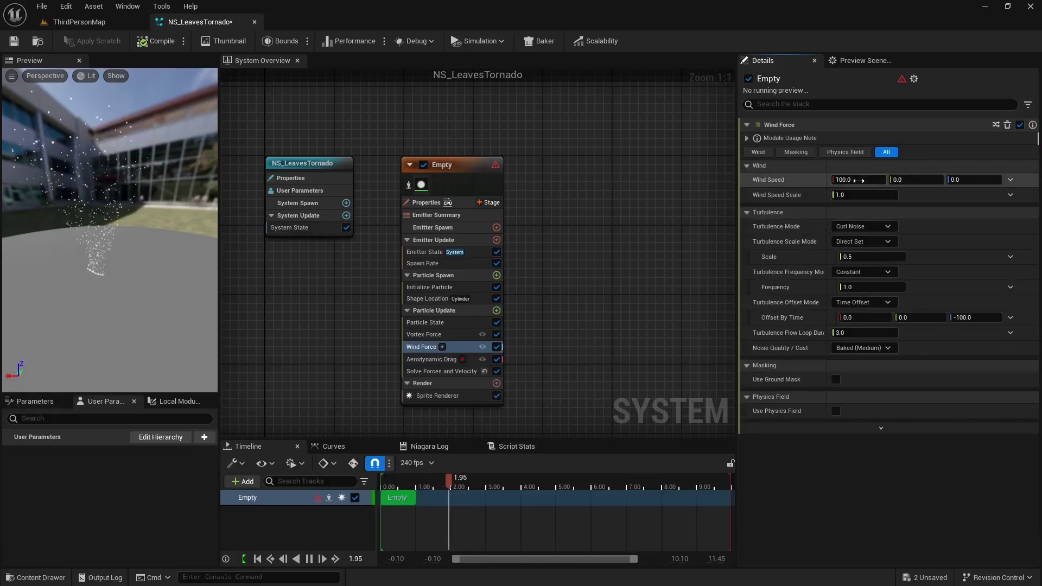
- Set the Wind Force speed to 0, 0, 50
{"action": "left_click", "coordinate": [853, 180]}
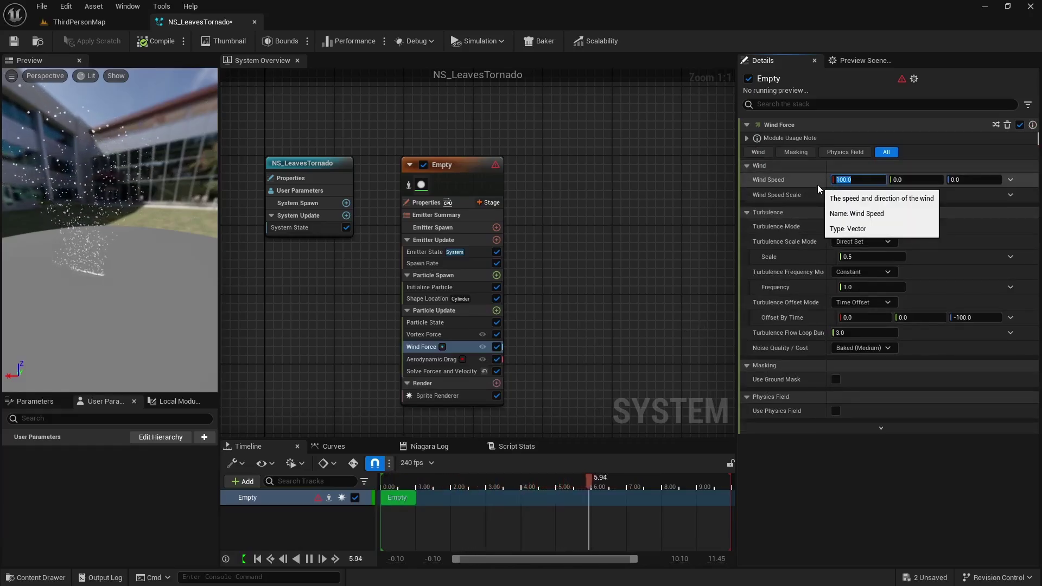
{"action": "type", "text": "0"}
{"action": "key", "text": "Tab"}
{"action": "key", "text": "Tab"}
{"action": "type", "text": "1"}
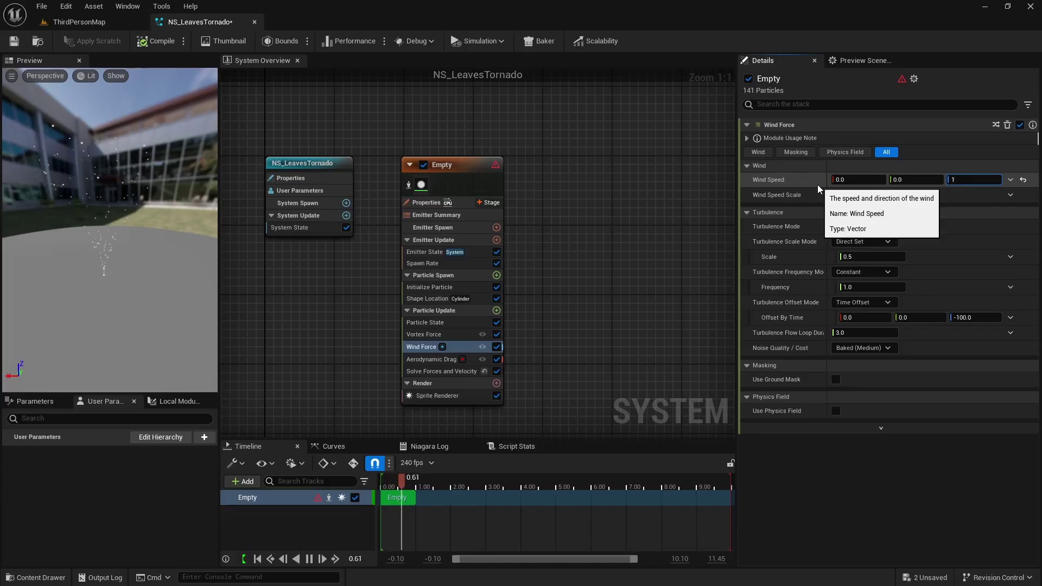
{"action": "key", "text": "BackSpace"}
{"action": "type", "text": "50"}
{"action": "key", "text": "Return"}
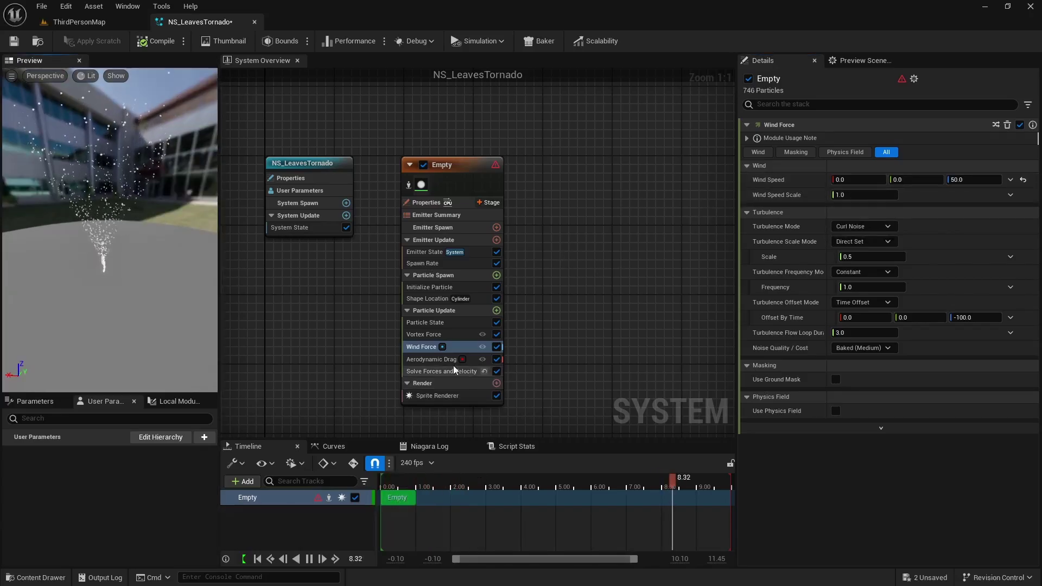
{"action": "left_click", "coordinate": [415, 359]}
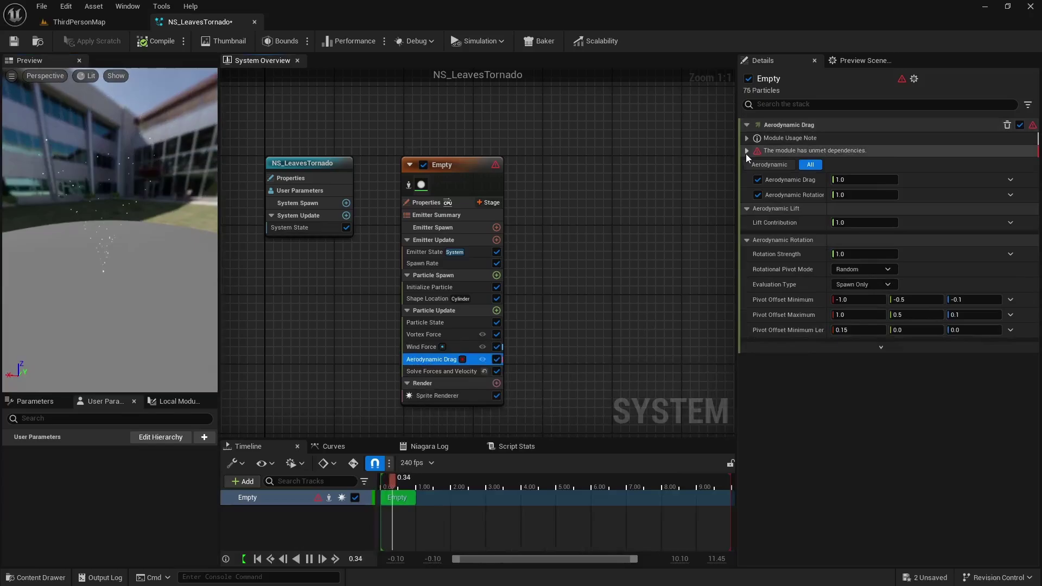
- Add Align Sprite to Mesh Orientation to satisfy Aerodynamic Drag's dependency
{"action": "left_click", "coordinate": [747, 150]}
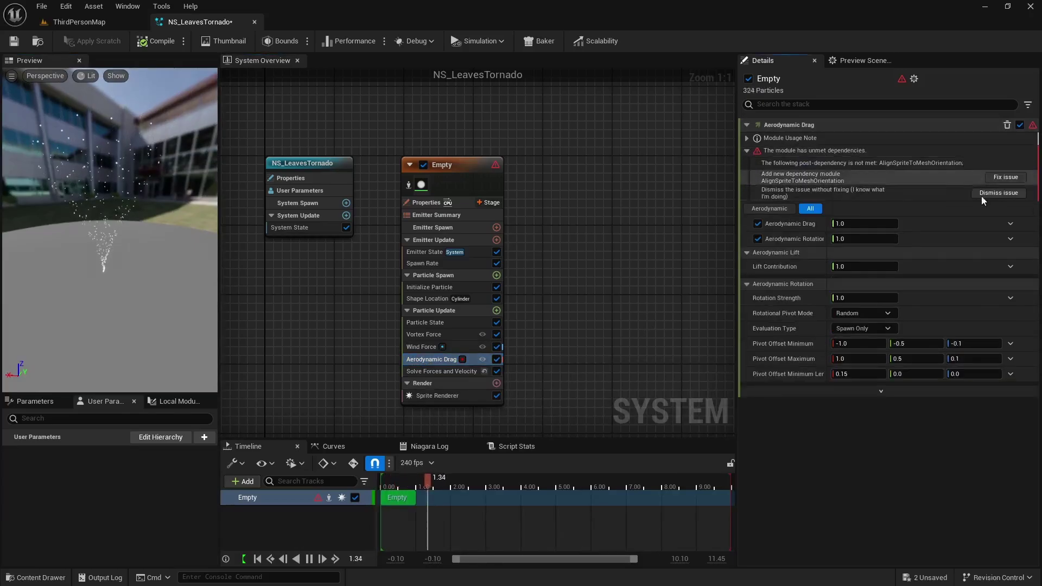
{"action": "left_click", "coordinate": [1006, 178]}
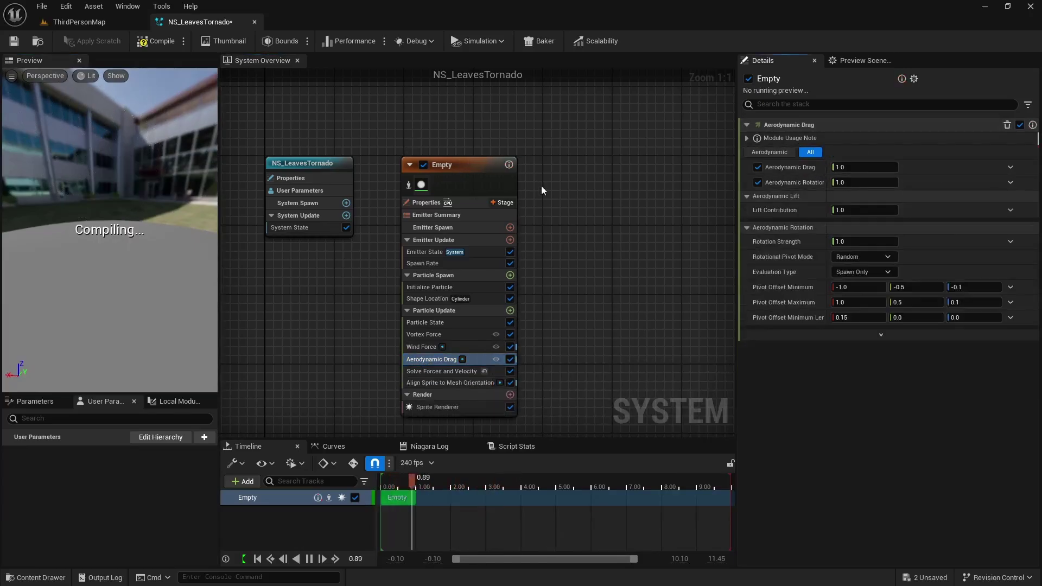
{"action": "left_click_drag", "start_coordinate": [135, 197], "coordinate": [96, 173]}
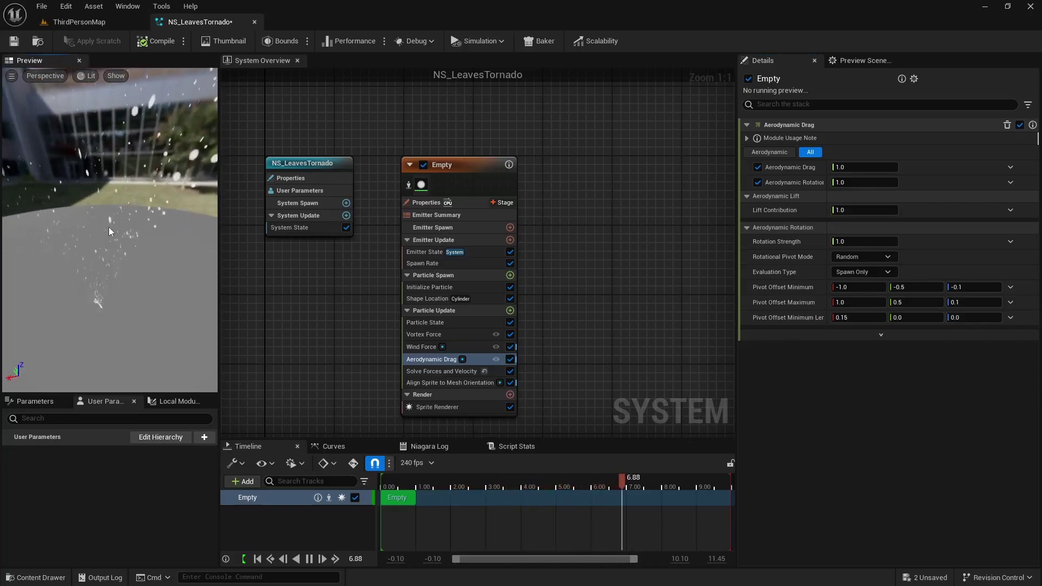
{"action": "left_click_drag", "start_coordinate": [126, 213], "coordinate": [120, 209]}
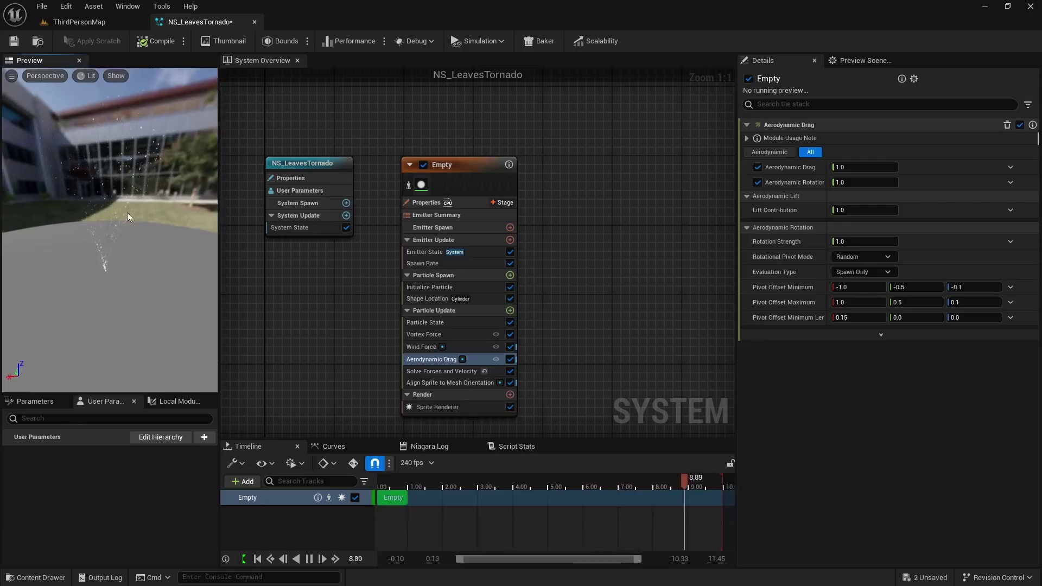
- Raise the Vortex Force Amount to 4000 and view the tornado in the level
{"action": "left_click", "coordinate": [426, 348]}
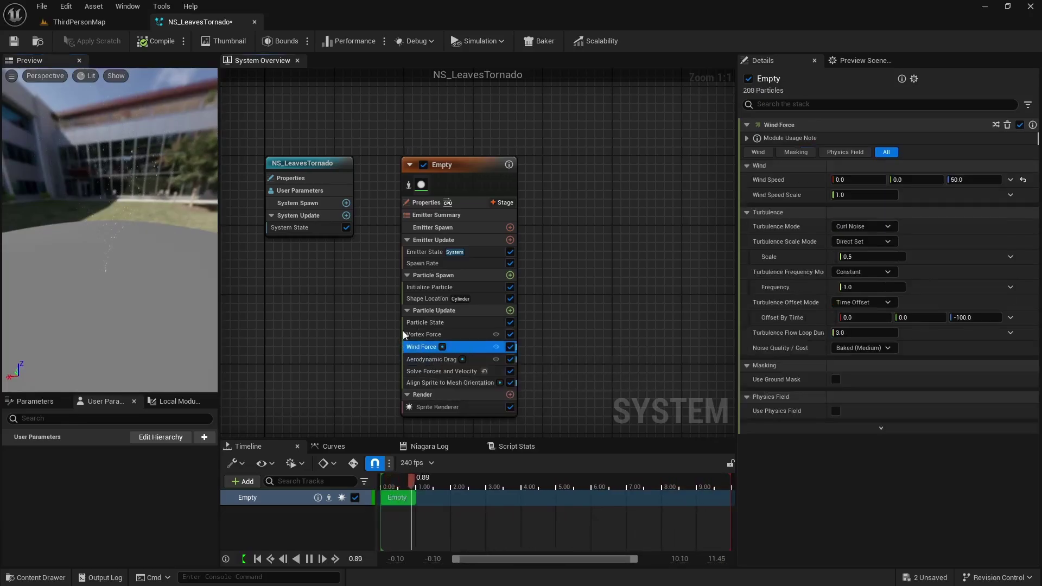
{"action": "left_click", "coordinate": [426, 334]}
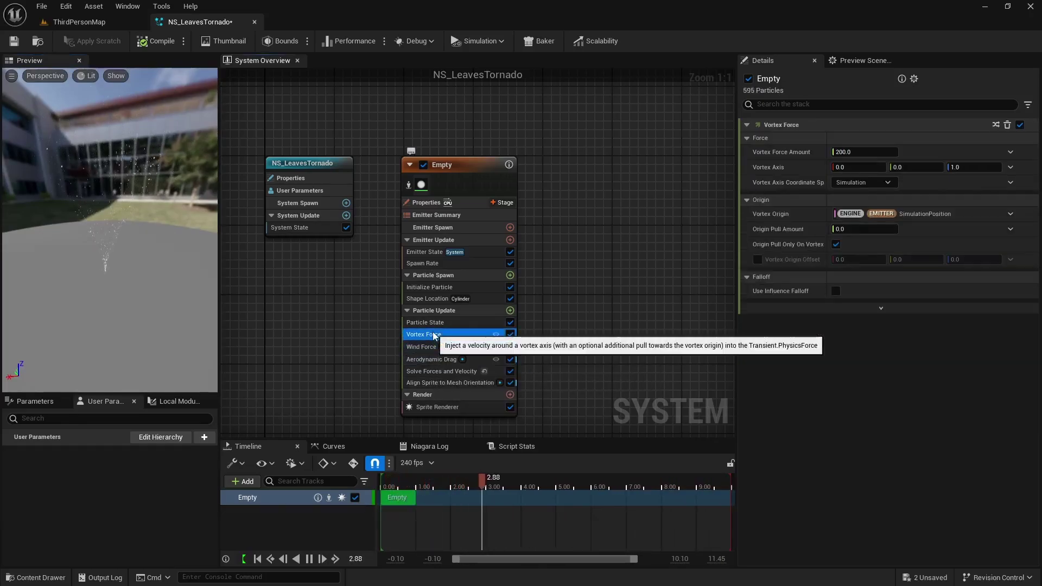
{"action": "left_click", "coordinate": [879, 152]}
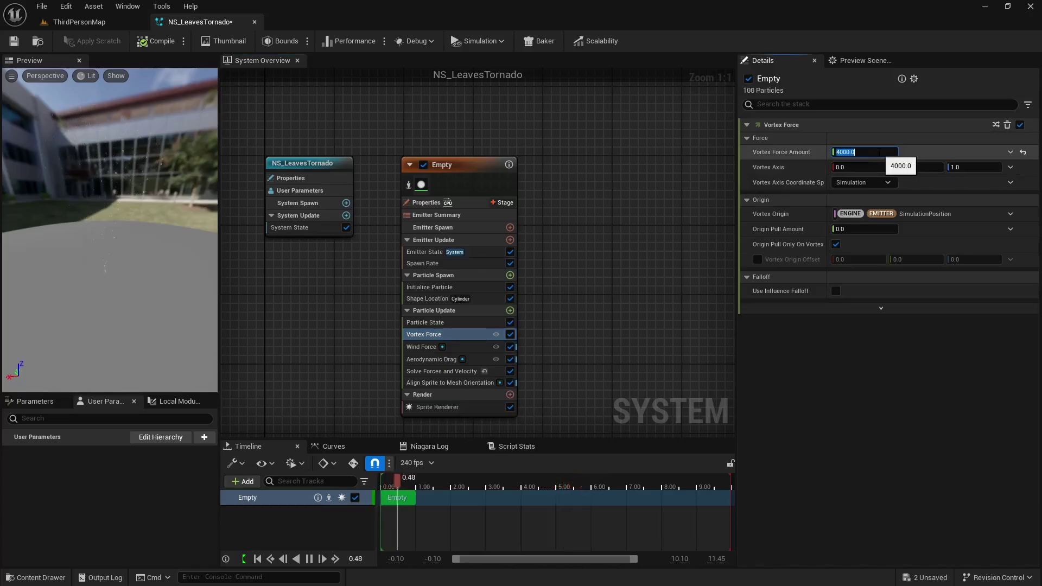
{"action": "left_click_drag", "start_coordinate": [109, 163], "coordinate": [142, 169]}
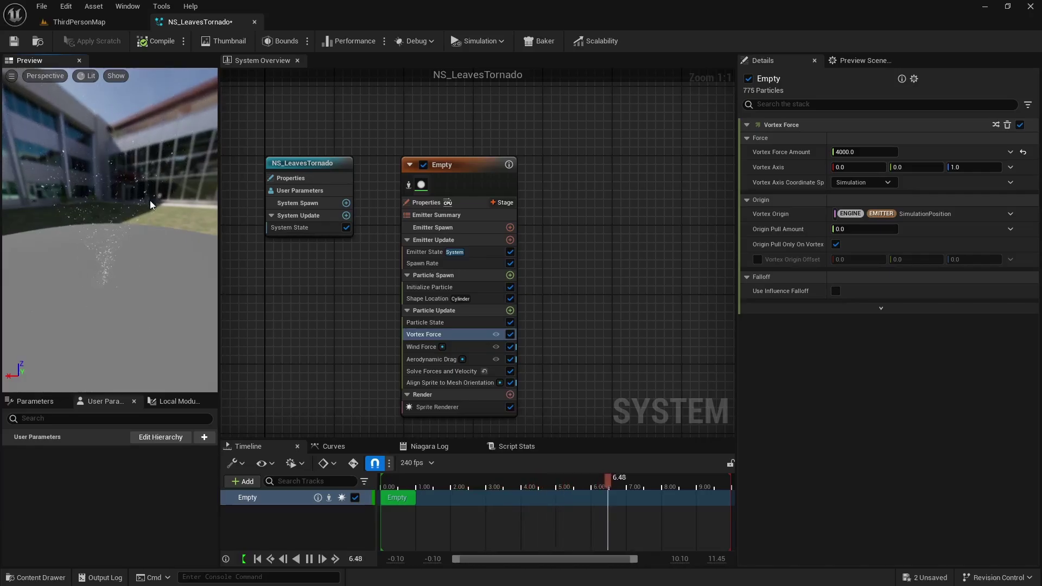
{"action": "left_click", "coordinate": [93, 23]}
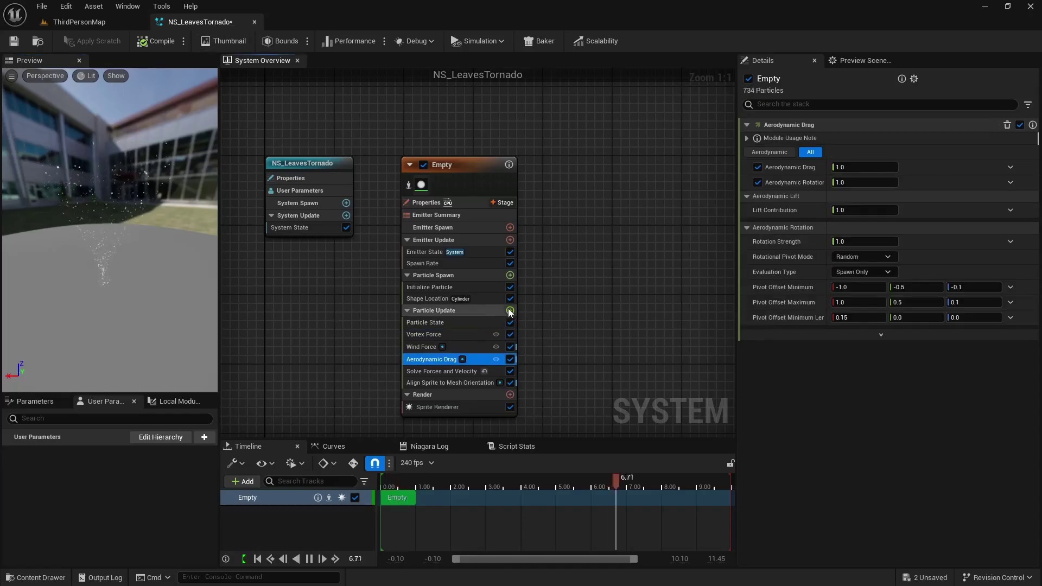
- Add Curl Noise Force to Particle Update with Noise Strength 500, placed above Aerodynamic Drag
{"action": "left_click", "coordinate": [510, 311]}
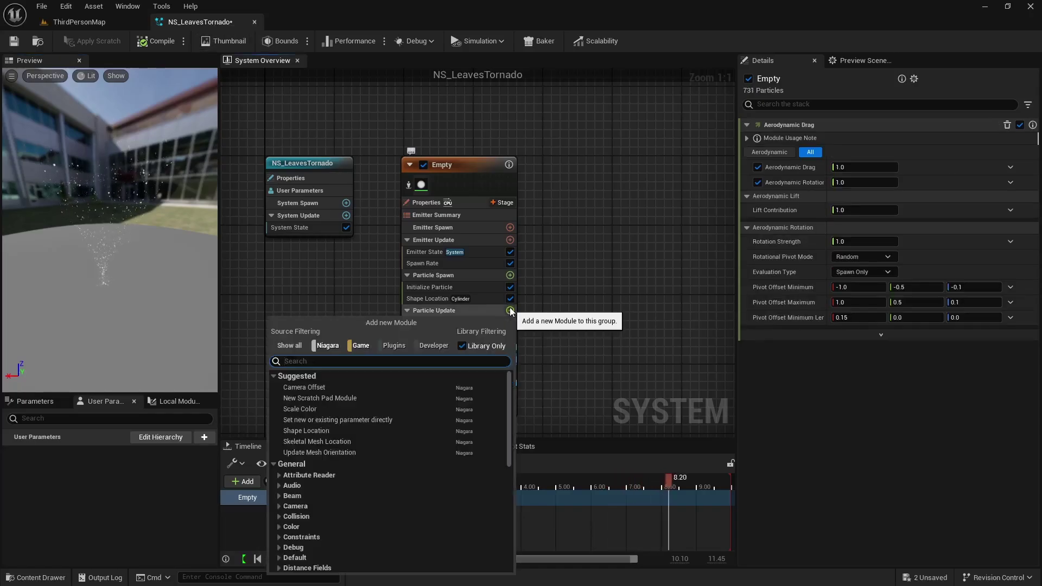
{"action": "type", "text": "cur"}
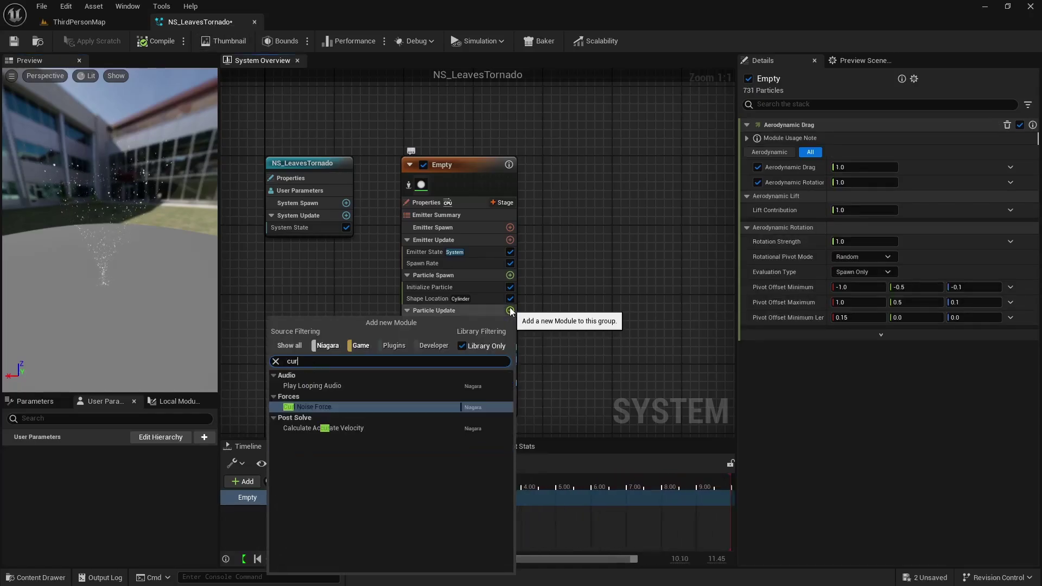
{"action": "key", "text": "Return"}
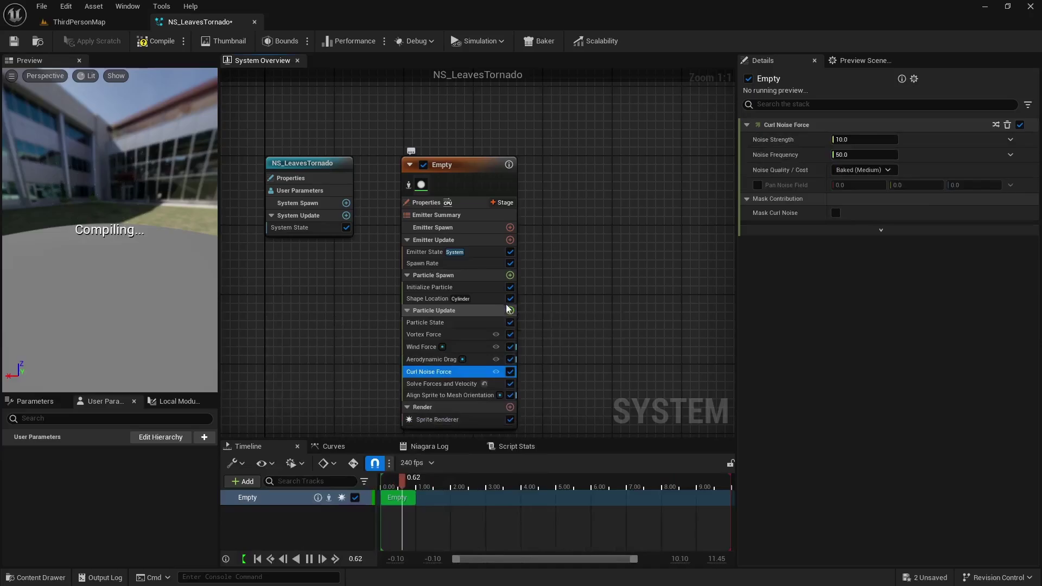
{"action": "left_click", "coordinate": [865, 139]}
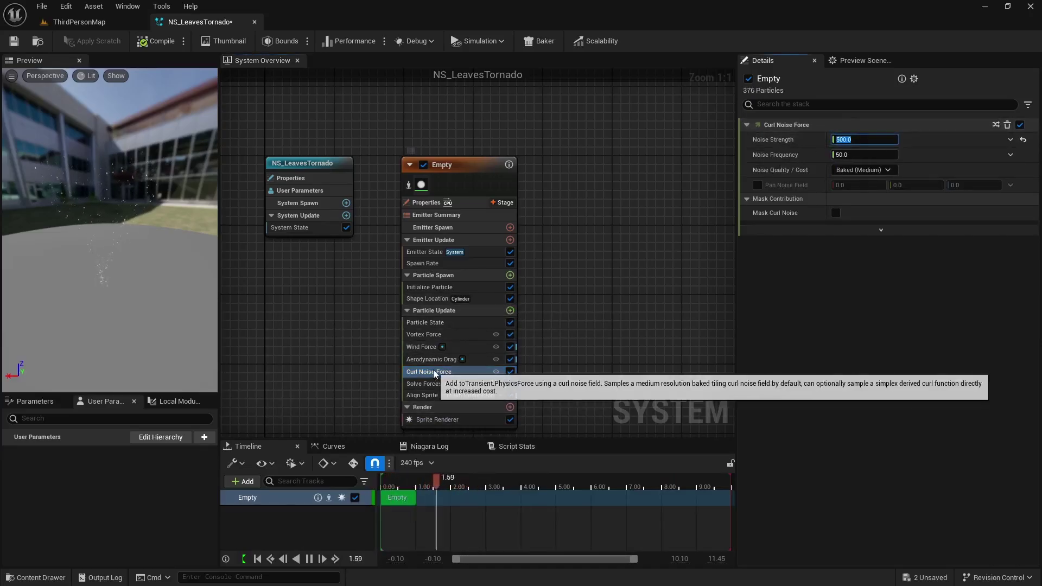
{"action": "mouse_move", "coordinate": [433, 370]}
{"action": "left_mouse_down"}
{"action": "mouse_move", "coordinate": [432, 357]}
{"action": "mouse_move", "coordinate": [434, 368]}
{"action": "left_mouse_up"}
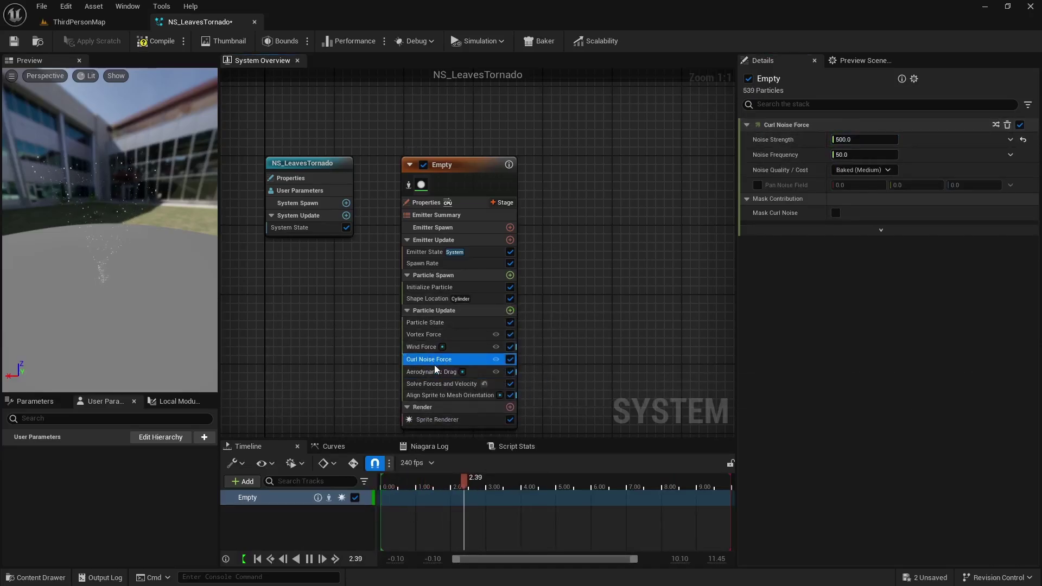
{"action": "left_click", "coordinate": [510, 310]}
- Add Vector Noise Force above Aerodynamic Drag with Force Amount 400
{"action": "type", "text": "noi"}
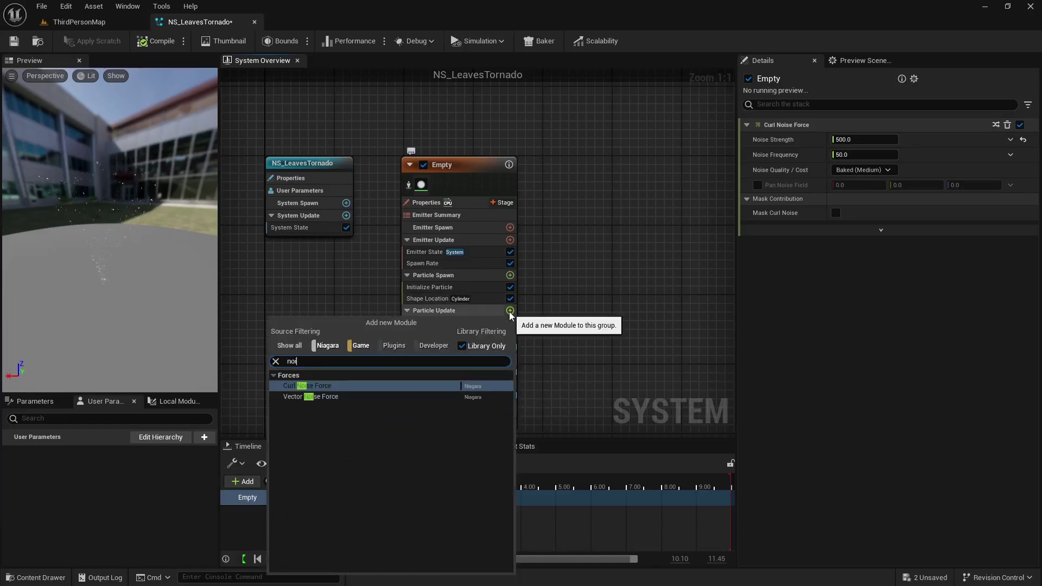
{"action": "left_click", "coordinate": [440, 396]}
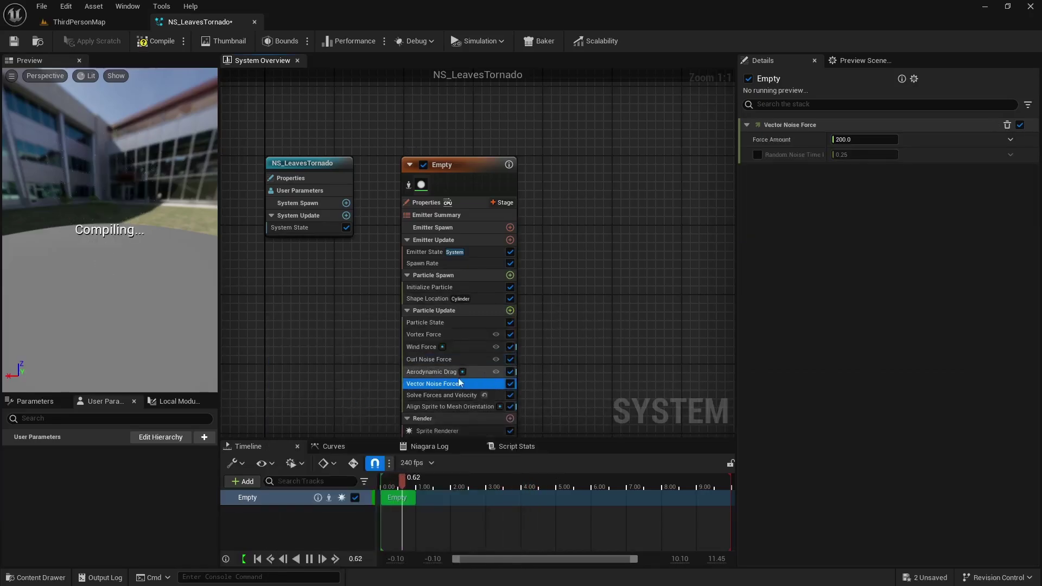
{"action": "left_click_drag", "start_coordinate": [442, 385], "coordinate": [443, 373]}
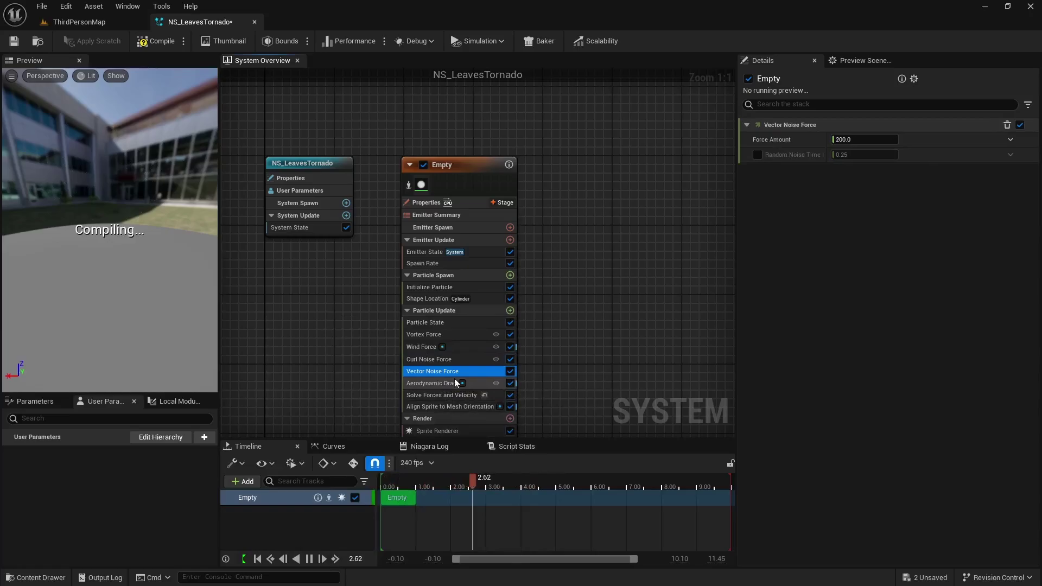
{"action": "left_click", "coordinate": [863, 140]}
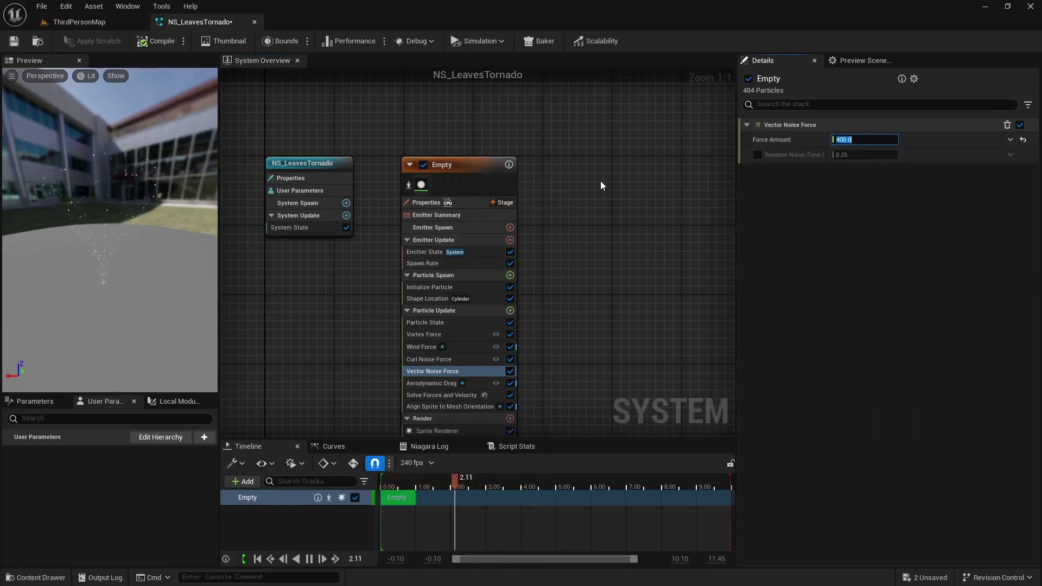
- Check the tornado in the ThirdPersonMap level, then return to NS_LeavesTornado
{"action": "left_click", "coordinate": [422, 264]}
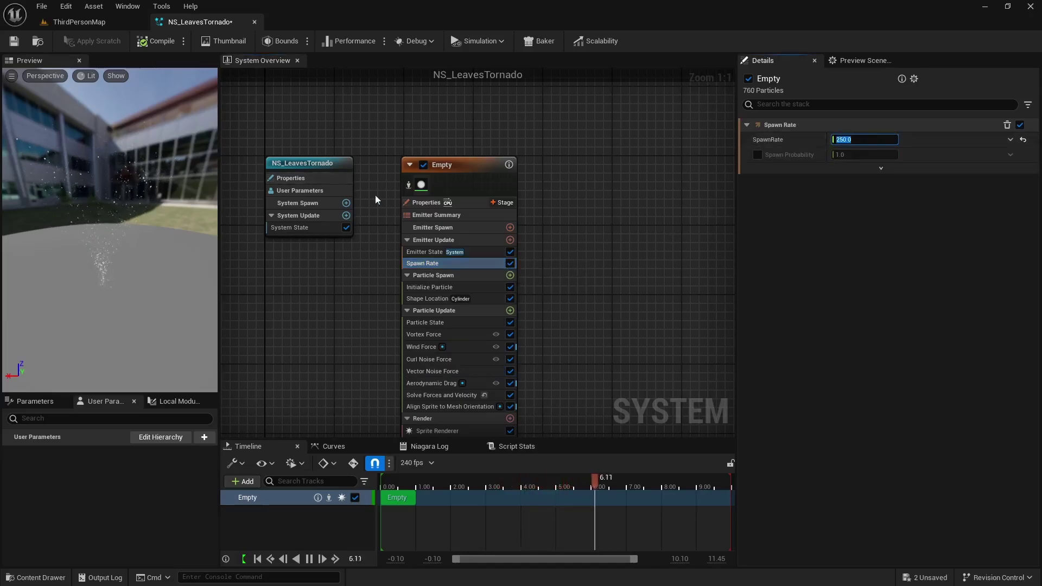
{"action": "left_click", "coordinate": [112, 20]}
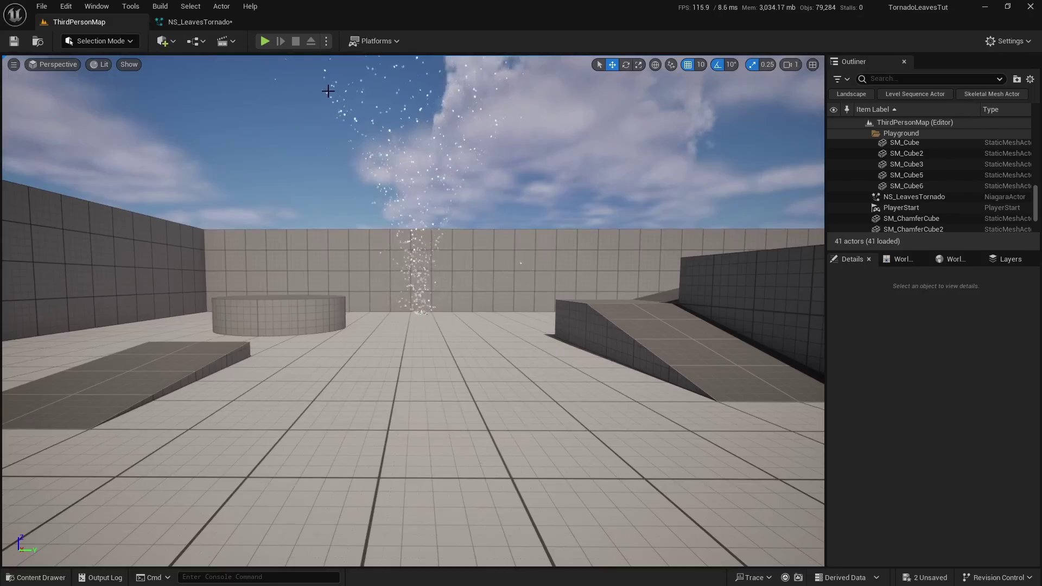
{"action": "left_click", "coordinate": [216, 22]}
- Add a Mesh Renderer to the emitter and locate the maple_leaf_red mesh in Content/Meshes
{"action": "left_click", "coordinate": [498, 357]}
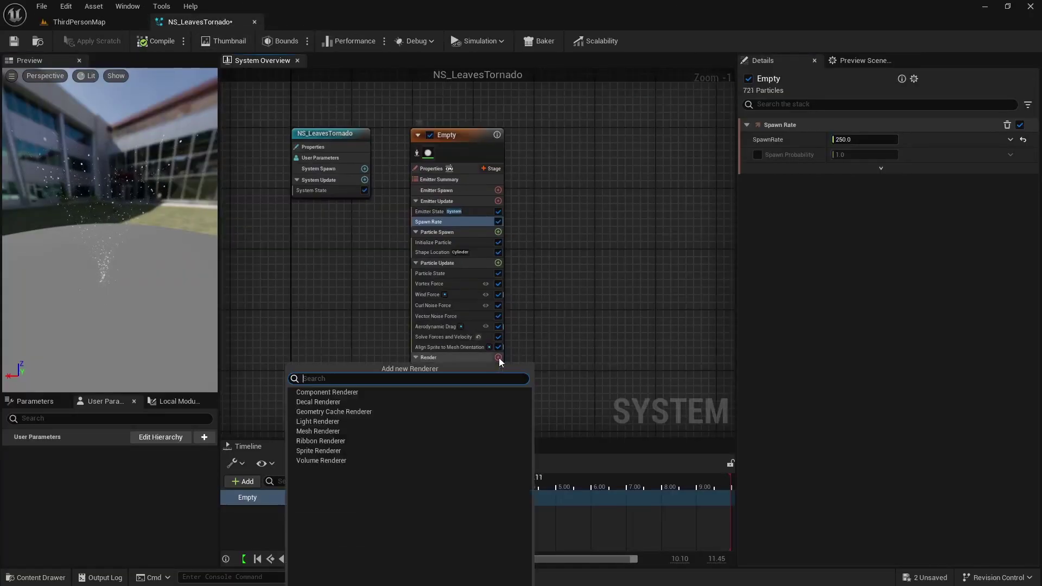
{"action": "left_click", "coordinate": [335, 429]}
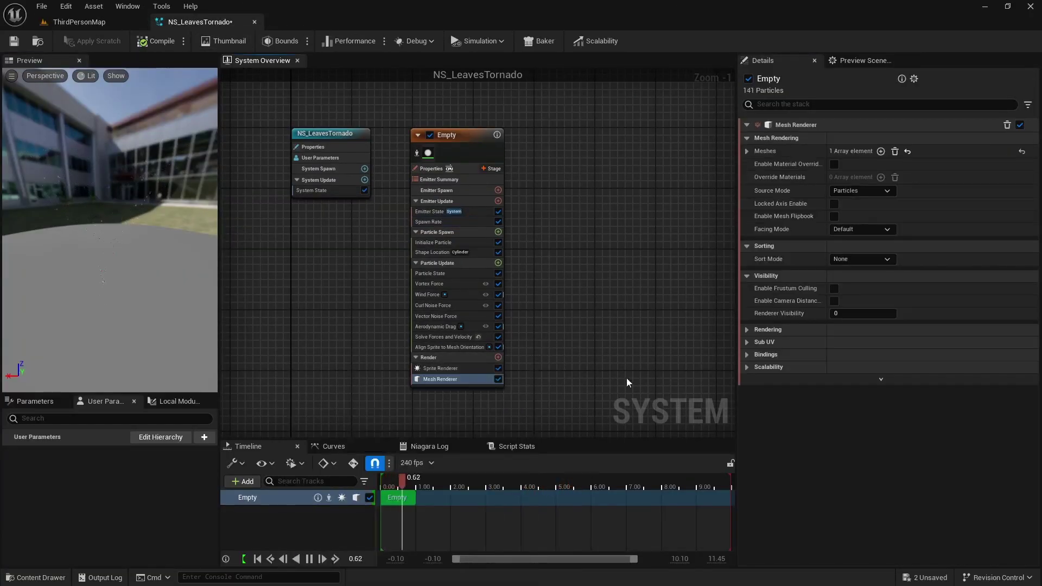
{"action": "key", "text": "ctrl+space"}
{"action": "left_click", "coordinate": [211, 382]}
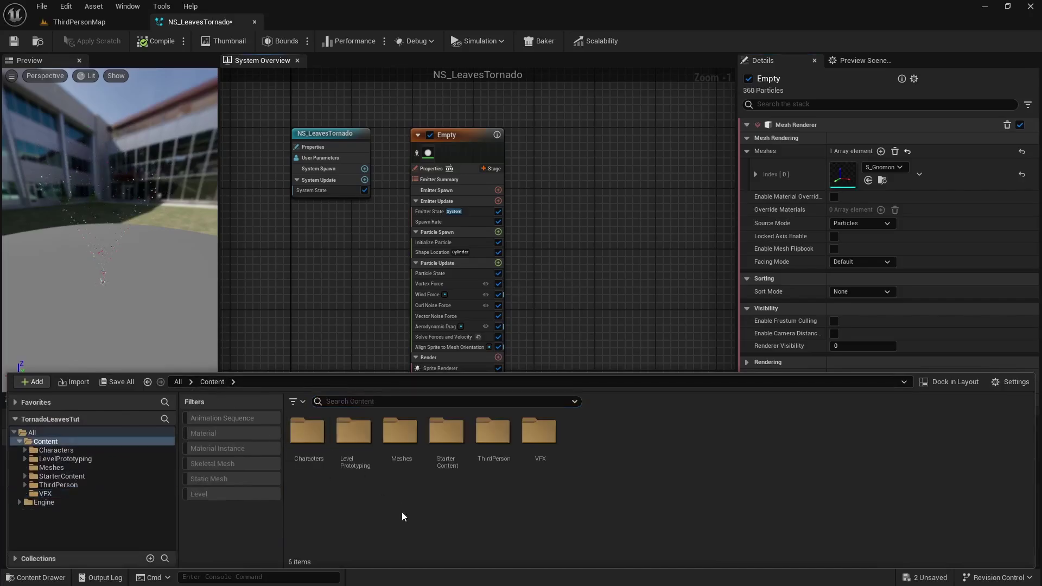
{"action": "double_click", "coordinate": [402, 434]}
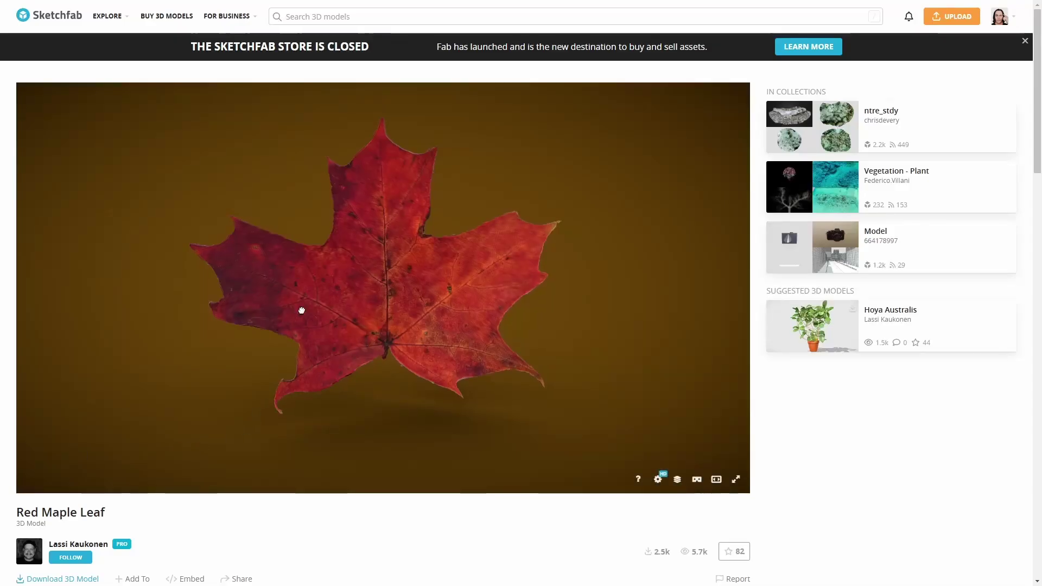
{"action": "mouse_move", "coordinate": [301, 310]}
{"action": "left_mouse_down"}
{"action": "mouse_move", "coordinate": [480, 314]}
{"action": "mouse_move", "coordinate": [267, 307]}
{"action": "left_mouse_up"}
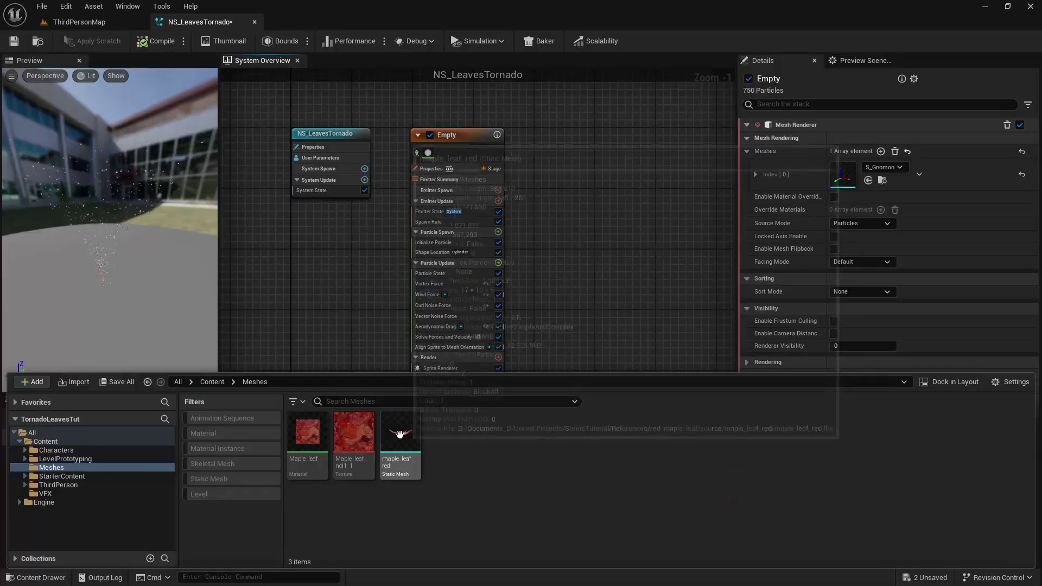
{"action": "left_click", "coordinate": [400, 434]}
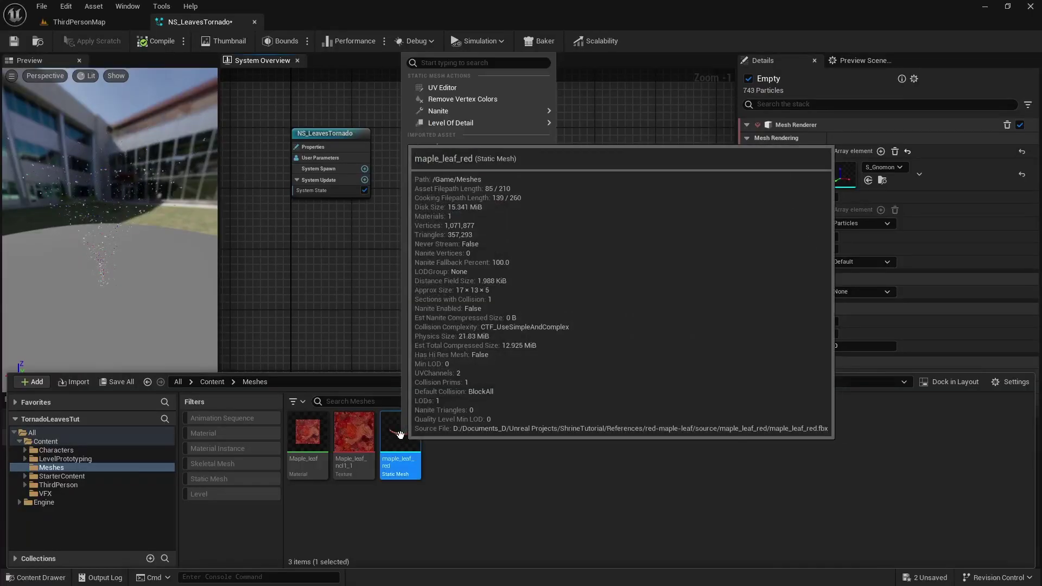
- Enable Nanite on maple_leaf_red and save all assets
{"action": "right_click", "coordinate": [400, 434]}
{"action": "mouse_move", "coordinate": [495, 111]}
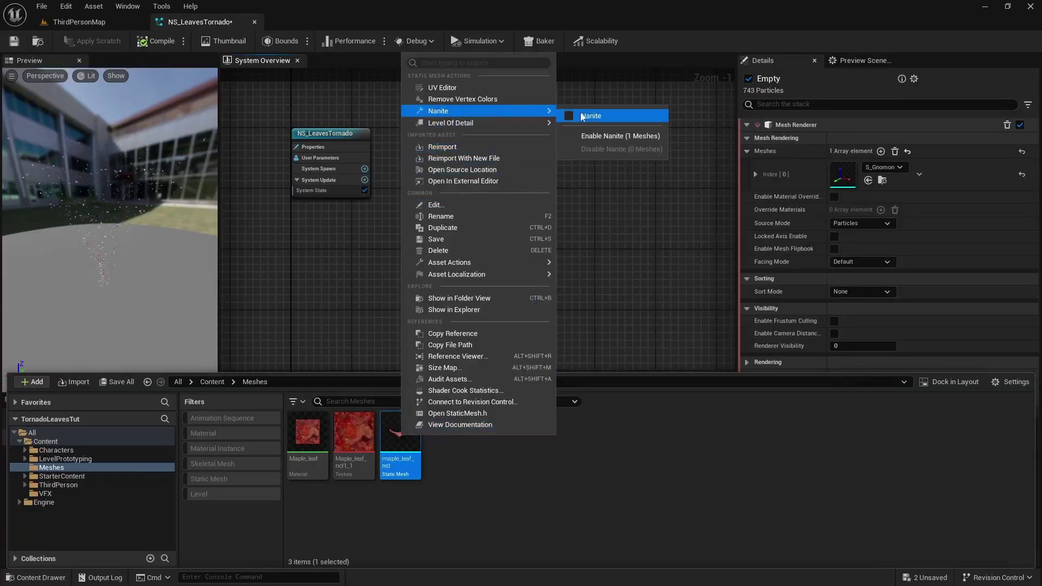
{"action": "left_click", "coordinate": [600, 136]}
{"action": "left_click", "coordinate": [511, 265]}
{"action": "key", "text": "ctrl+shift+s"}
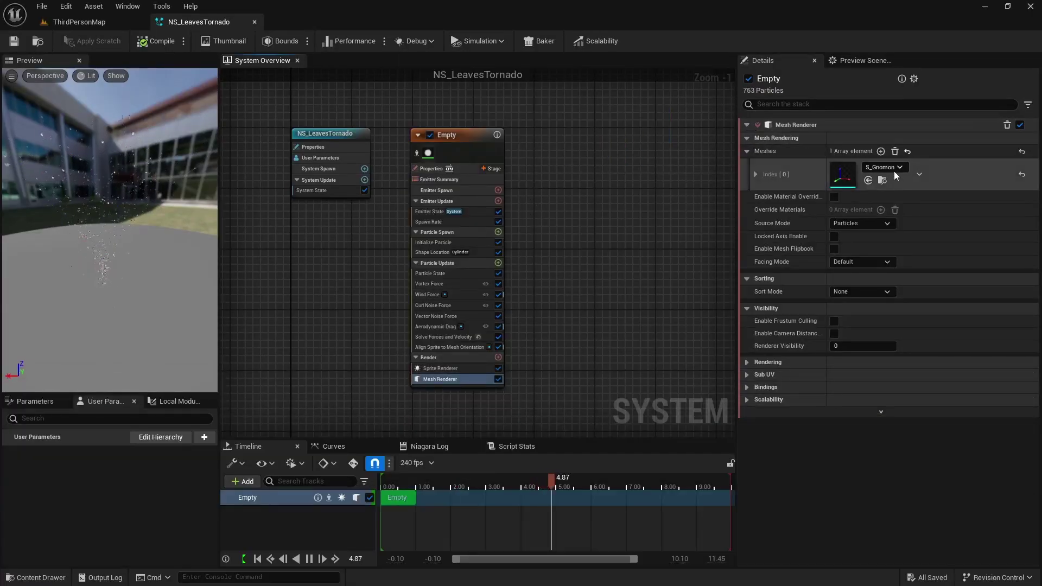
- Set the Mesh Renderer's mesh to maple_leaf_red instead of S_Gnomon
{"action": "left_click", "coordinate": [888, 168]}
{"action": "type", "text": "a"}
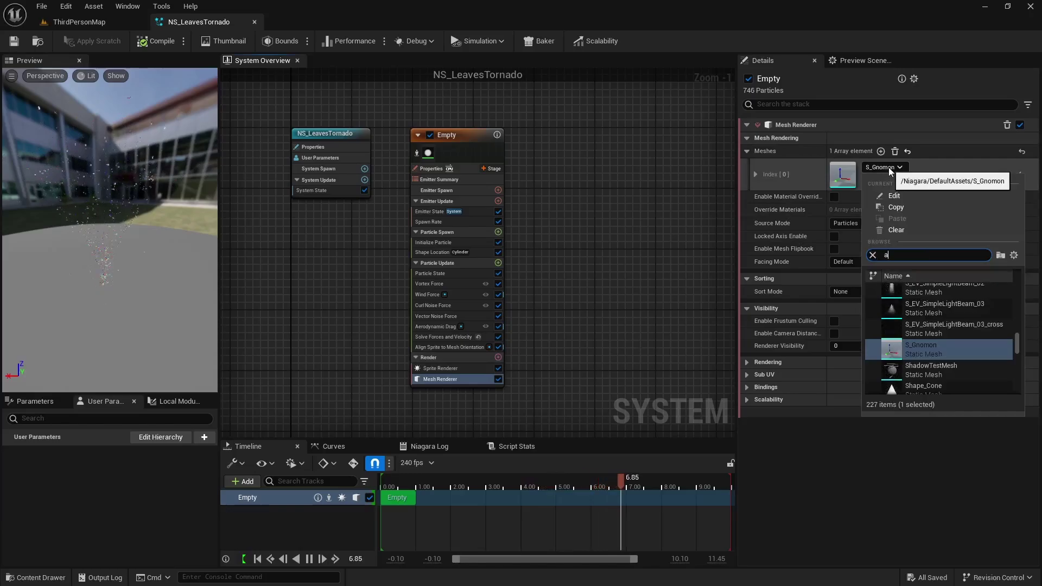
{"action": "key", "text": "BackSpace"}
{"action": "type", "text": "mapl"}
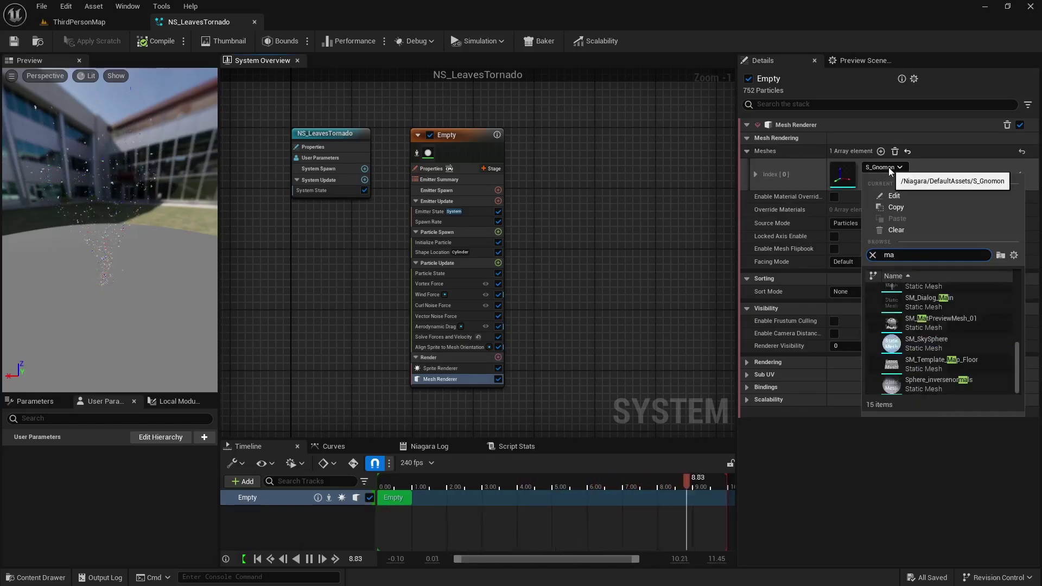
{"action": "type", "text": "e"}
{"action": "left_click", "coordinate": [914, 298]}
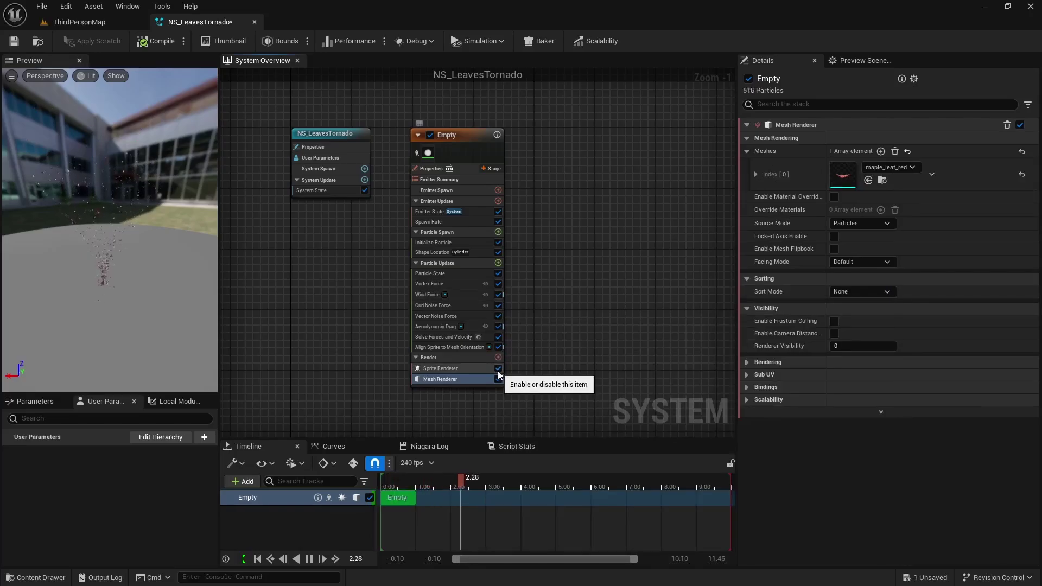
- Disable the Sprite Renderer and set Mesh Scale Mode to Random Uniform, 1.0 to 1.3
{"action": "left_click", "coordinate": [498, 368]}
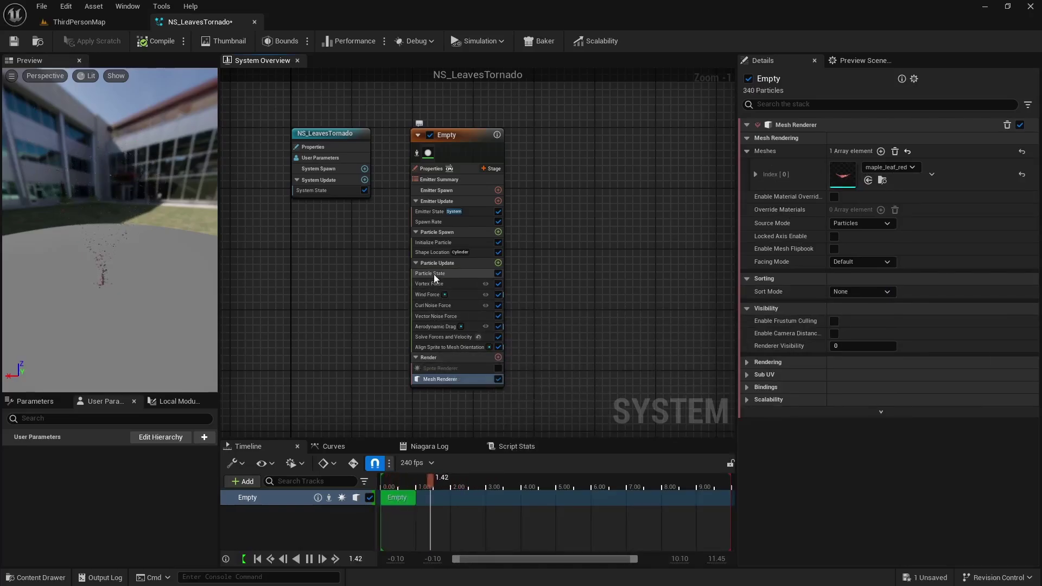
{"action": "left_click", "coordinate": [428, 242]}
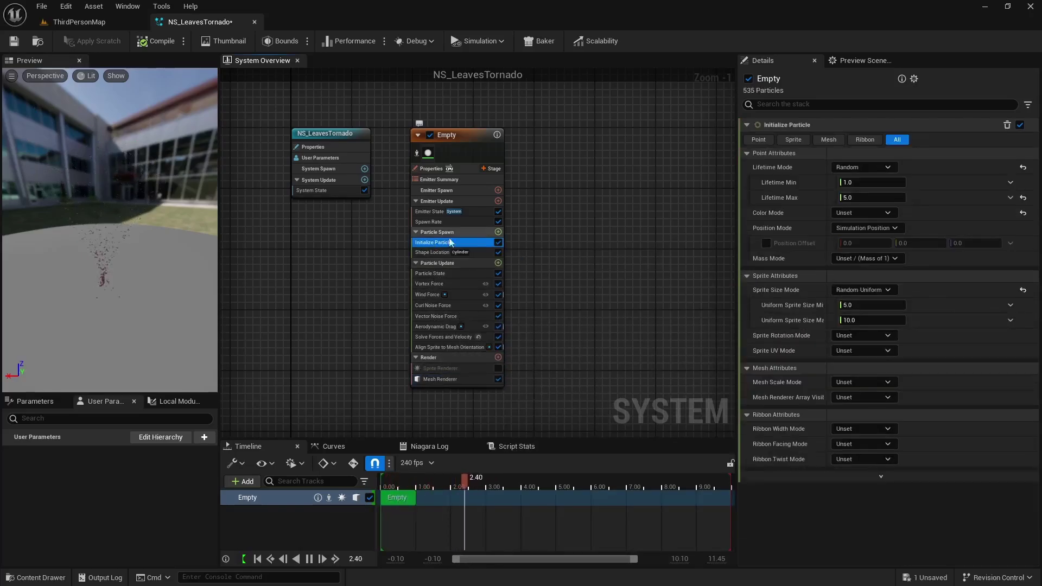
{"action": "left_click", "coordinate": [867, 382]}
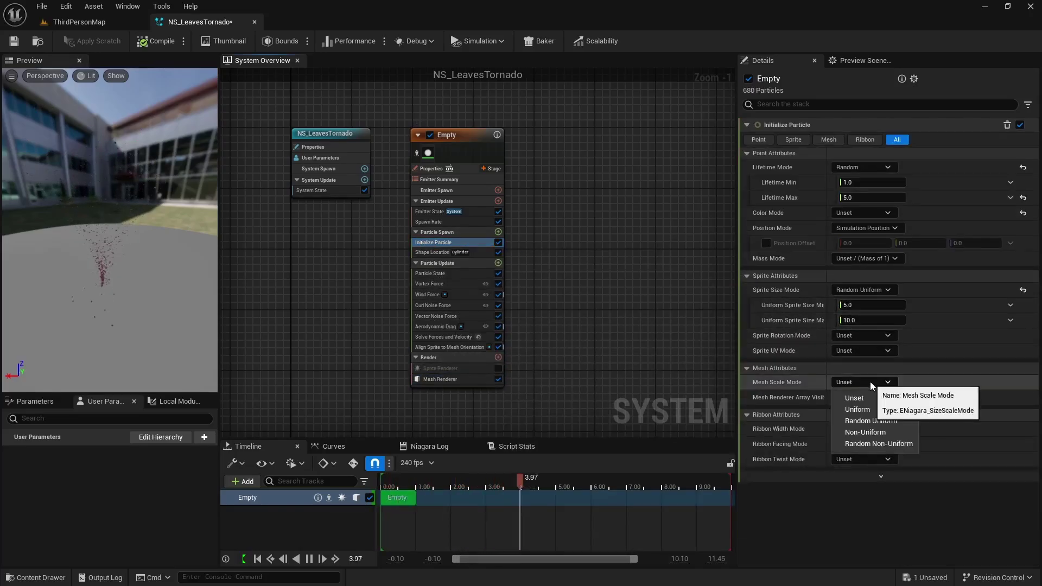
{"action": "left_click", "coordinate": [869, 420]}
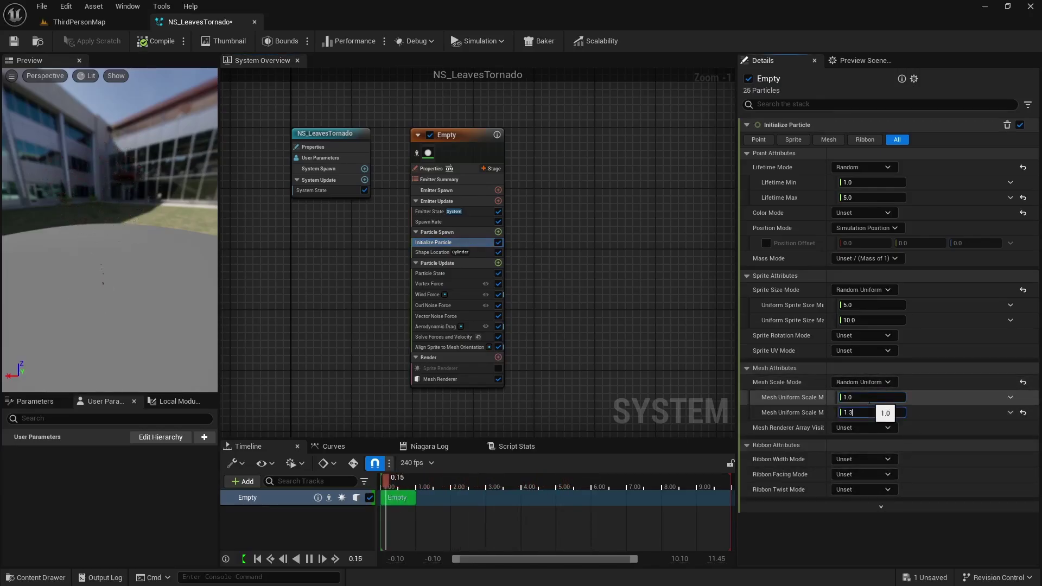
{"action": "left_click", "coordinate": [103, 22]}
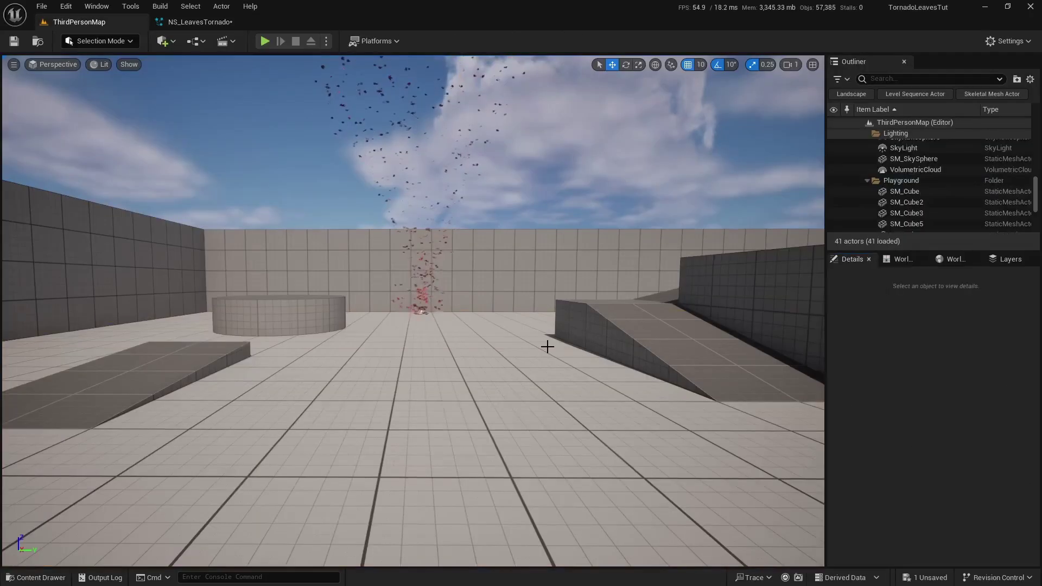
- Bind Spawn Rate to a new user parameter
{"action": "left_click", "coordinate": [187, 21]}
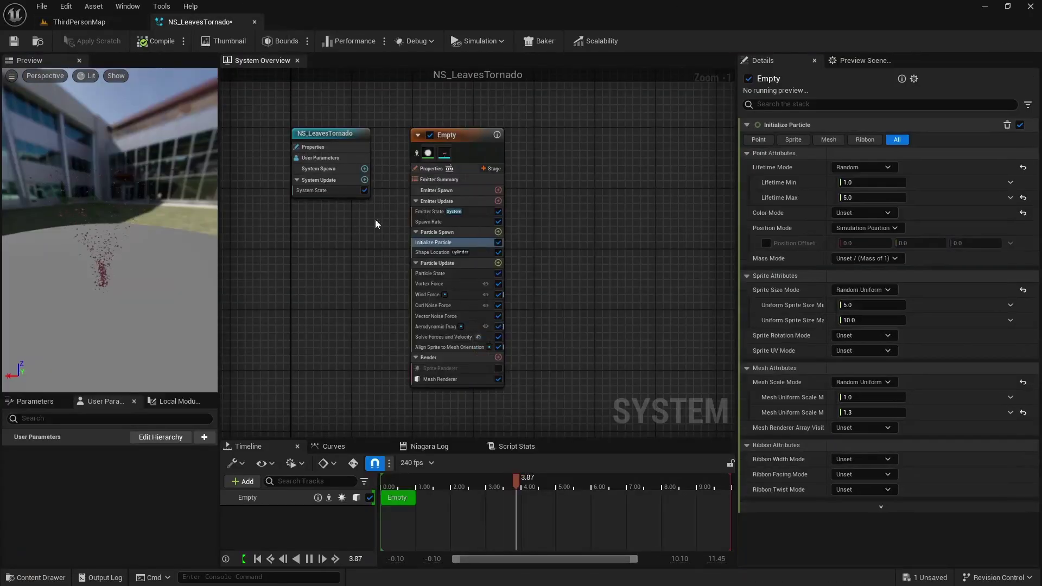
{"action": "left_click", "coordinate": [454, 222]}
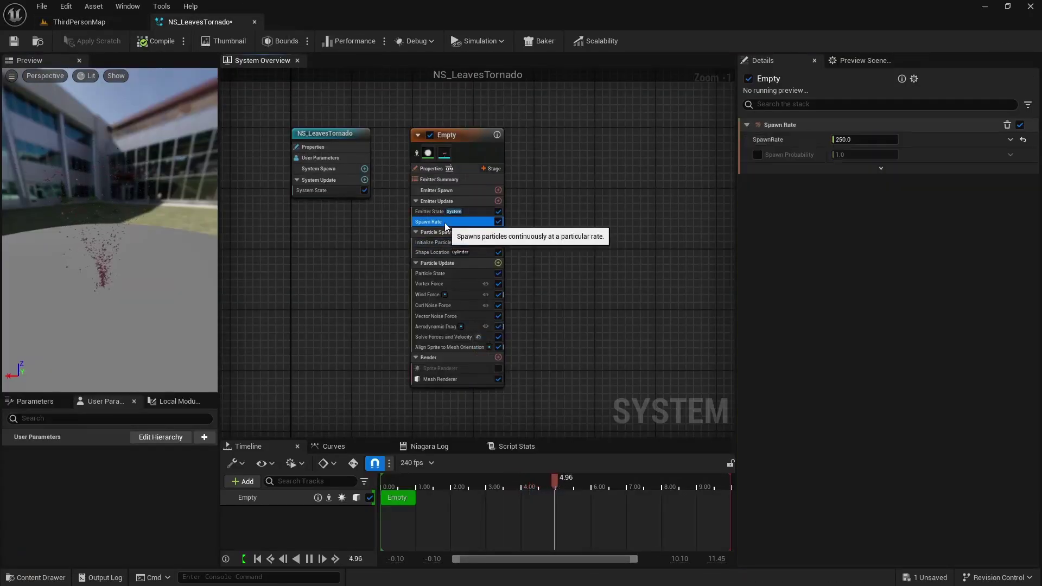
{"action": "left_click", "coordinate": [1009, 140]}
{"action": "scroll", "coordinate": [835, 364], "scroll_direction": "down", "scroll_amount": 1}
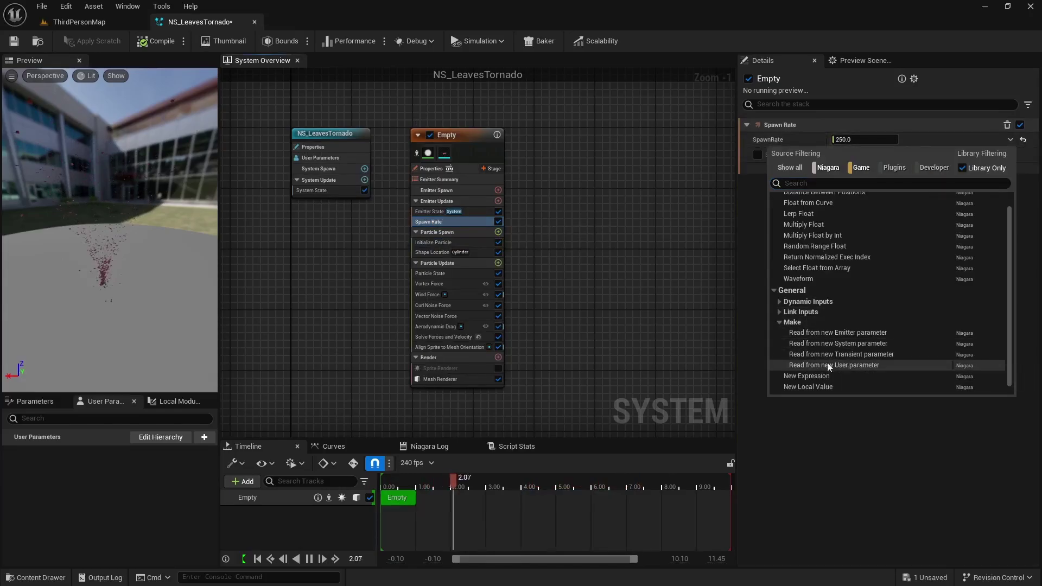
{"action": "left_click", "coordinate": [847, 366]}
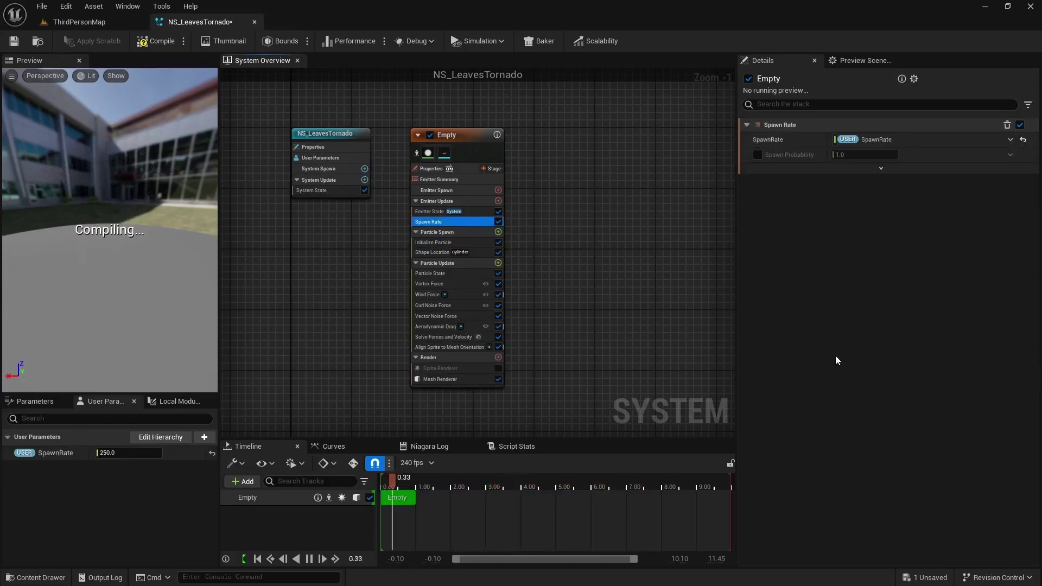
- Expose Shape Location's Cylinder Height and Cylinder Radius as new user parameters
{"action": "left_click", "coordinate": [461, 252]}
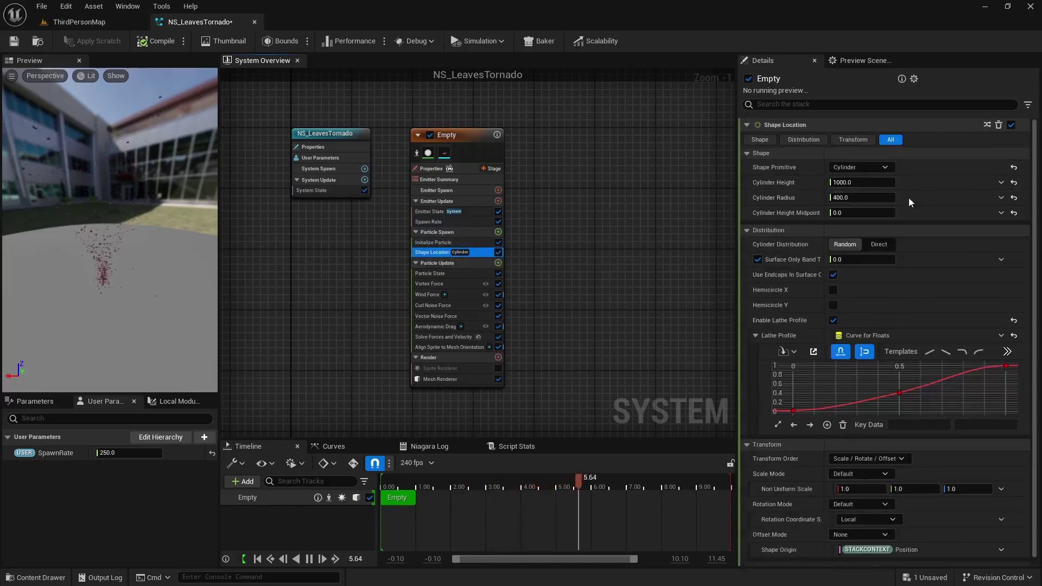
{"action": "left_click", "coordinate": [1001, 198]}
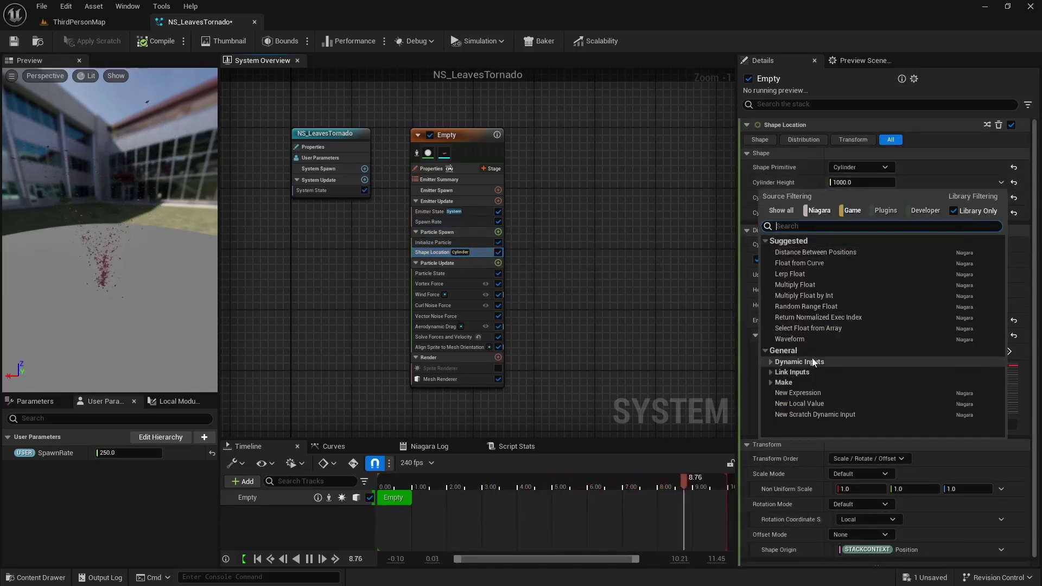
{"action": "left_click", "coordinate": [771, 382]}
{"action": "left_click", "coordinate": [832, 401]}
{"action": "left_click", "coordinate": [1001, 198]}
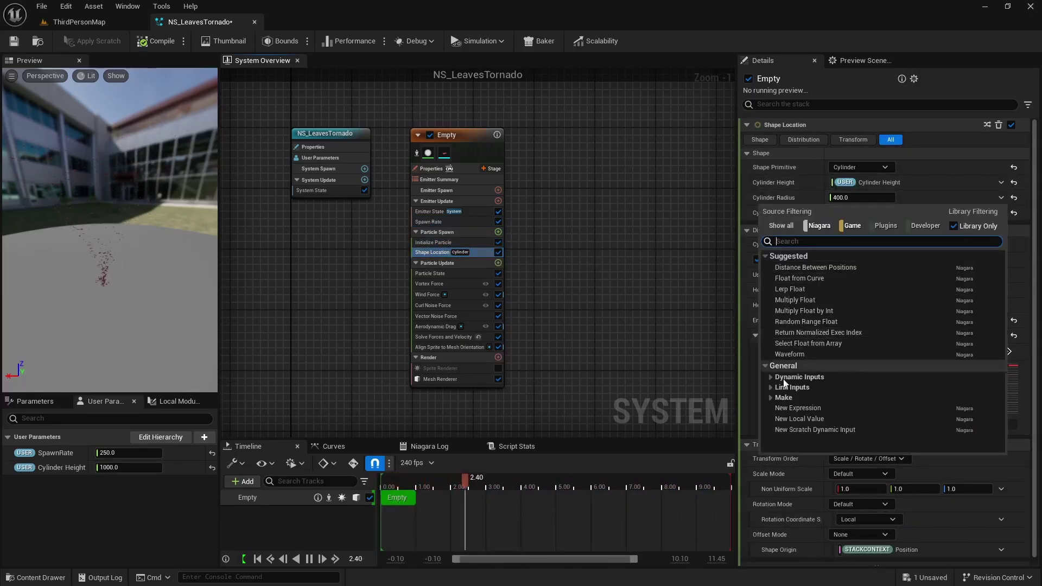
{"action": "left_click", "coordinate": [784, 386]}
{"action": "left_click", "coordinate": [827, 432]}
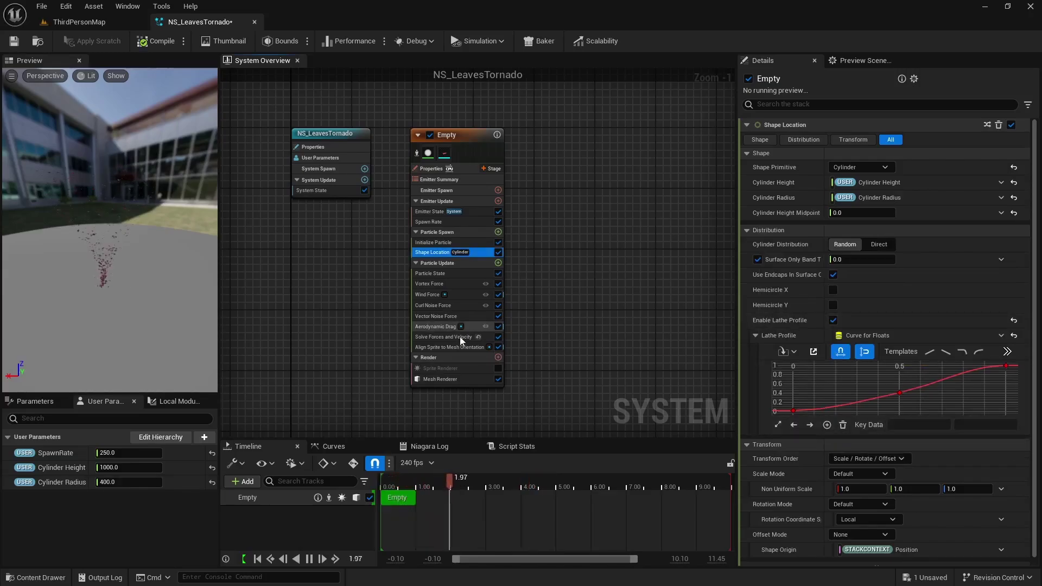
- Bind Vortex Force Amount to a new user parameter
{"action": "left_click", "coordinate": [429, 284]}
{"action": "left_click", "coordinate": [1010, 152]}
{"action": "left_click", "coordinate": [779, 352]}
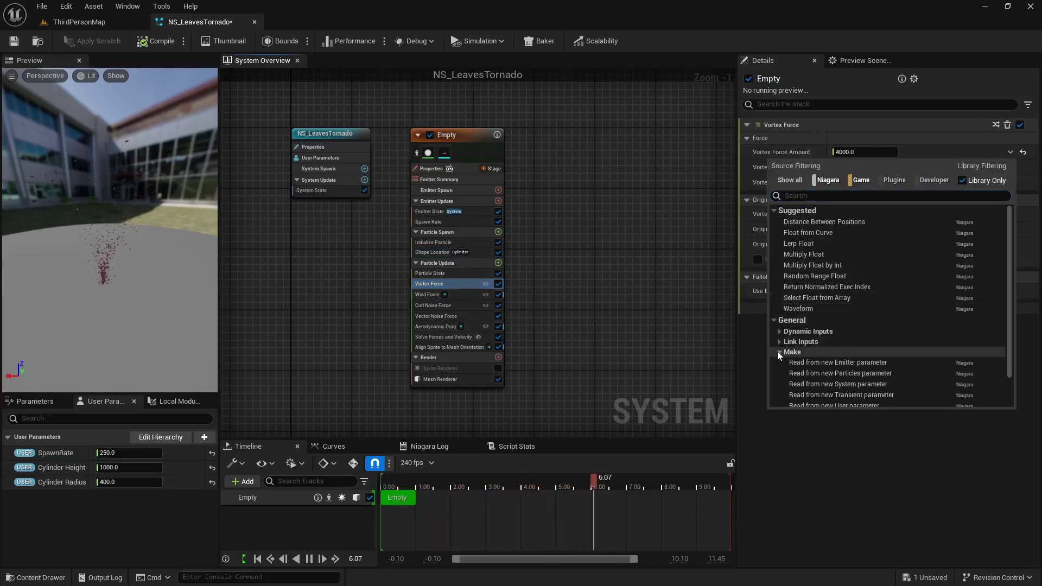
{"action": "left_click", "coordinate": [838, 386]}
- On the level's NS_LeavesTornado actor, set SpawnRate 600, Cylinder Height 1500, Radius 500, Vortex Force 6000
{"action": "left_click", "coordinate": [79, 21]}
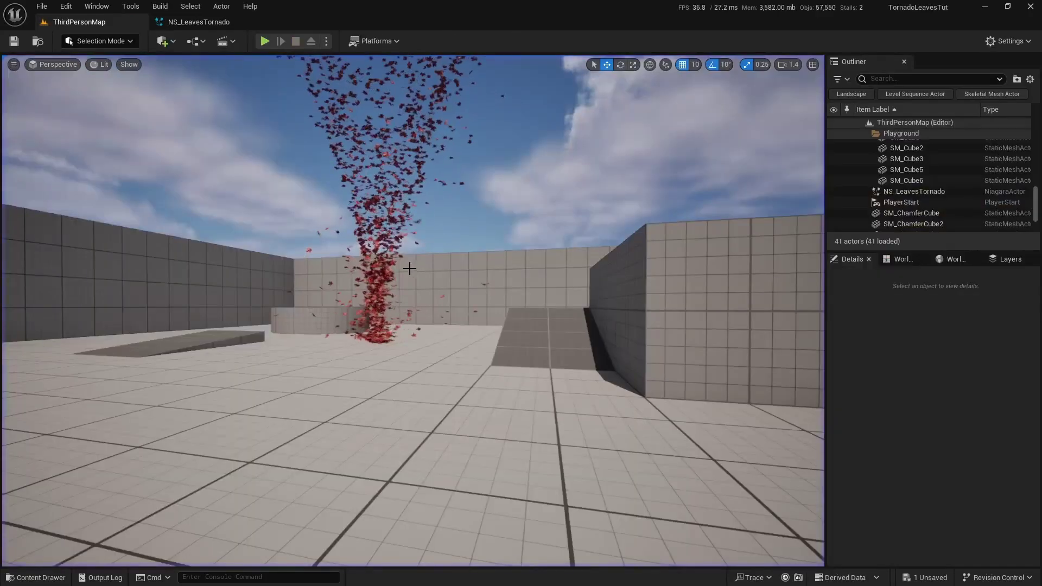
{"action": "left_click", "coordinate": [410, 268]}
{"action": "left_click", "coordinate": [971, 509]}
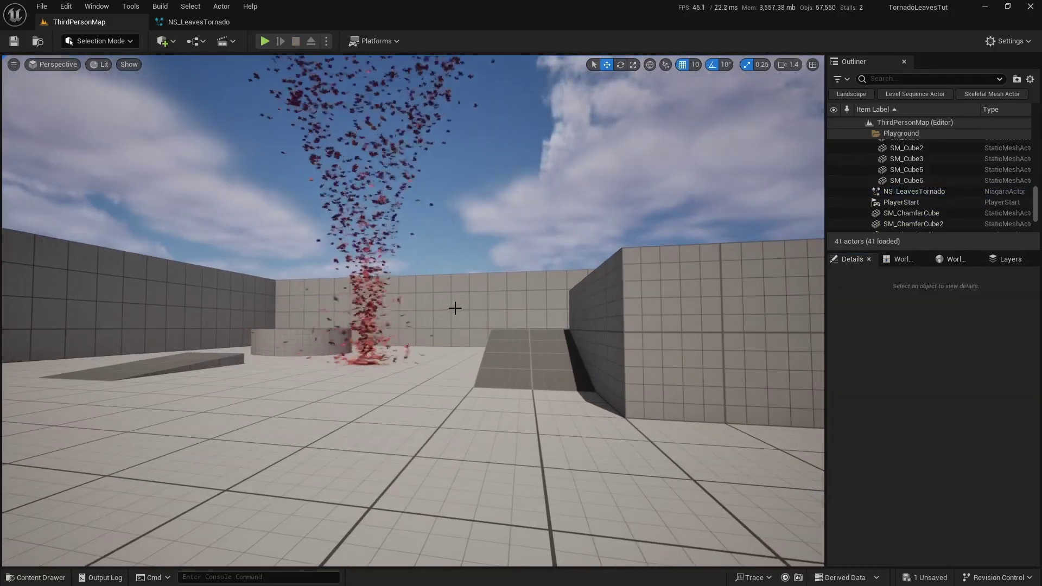
- Fly the viewport camera around and into the leaf tornado to inspect it
{"action": "right_click_drag", "start_coordinate": [455, 308], "coordinate": [401, 293]}
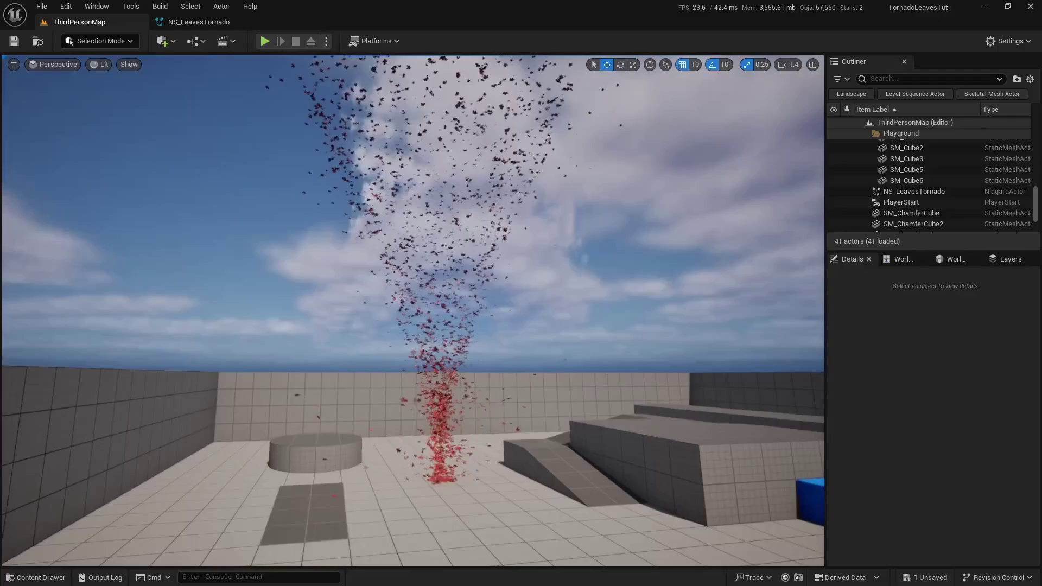
{"action": "left_click", "coordinate": [439, 380]}
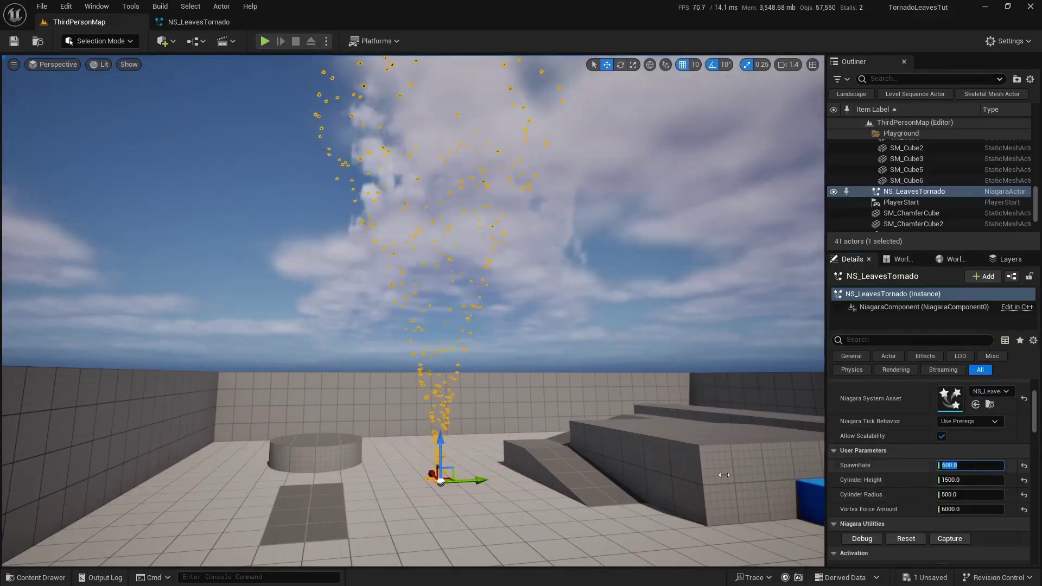
{"action": "left_click", "coordinate": [488, 309]}
{"action": "right_click_drag", "start_coordinate": [489, 309], "coordinate": [468, 300]}
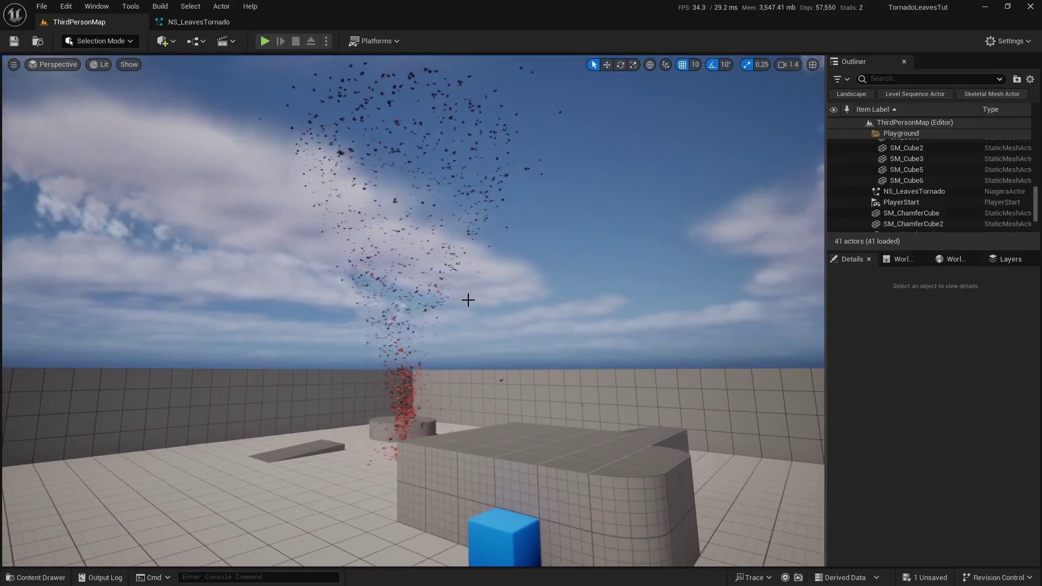
{"action": "key", "text": "w"}
{"action": "scroll", "coordinate": [469, 300], "scroll_direction": "down", "scroll_amount": 2}
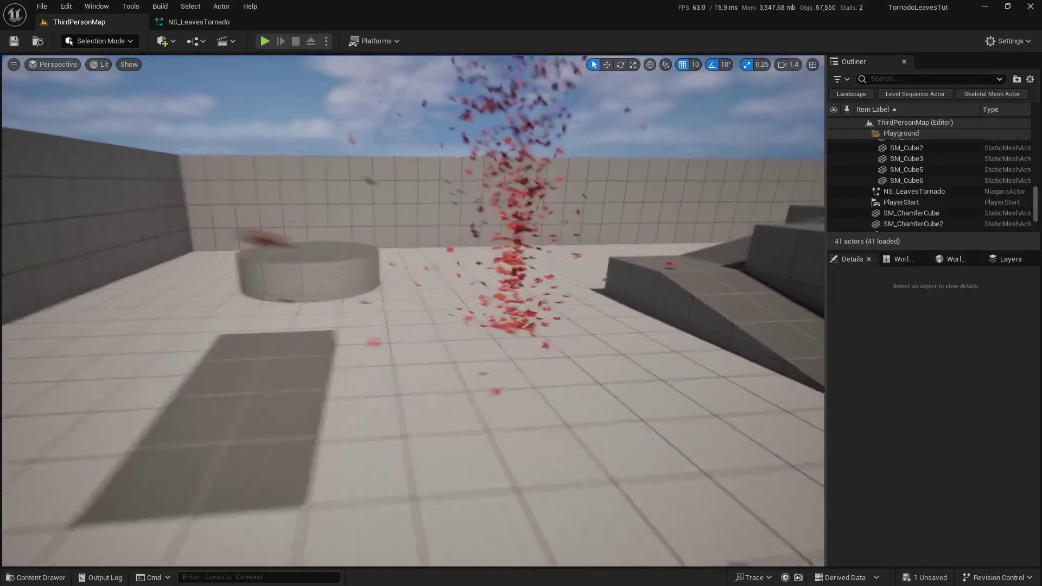